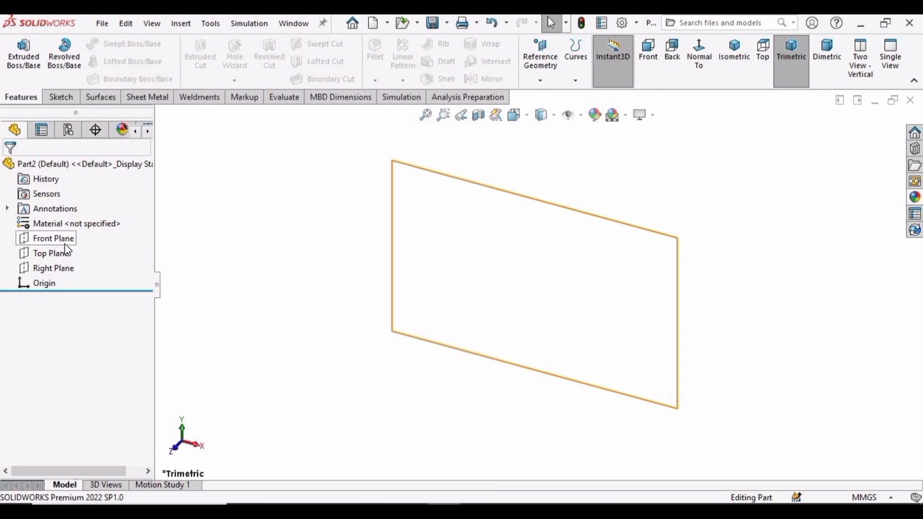
# Sketch a four-sided polygon centred on the origin on the Top Plane, with an inscribed circle about 76 mm in diameter
pyautogui.click(67, 254)
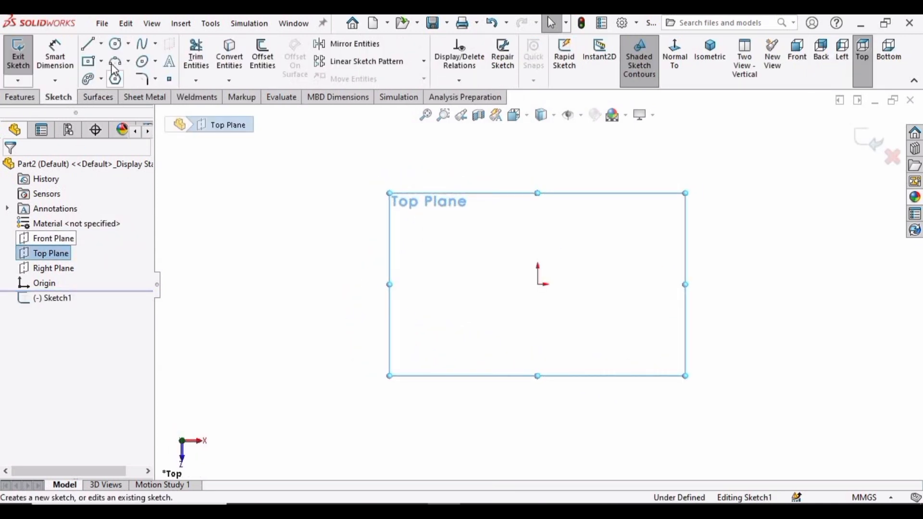
pyautogui.click(116, 79)
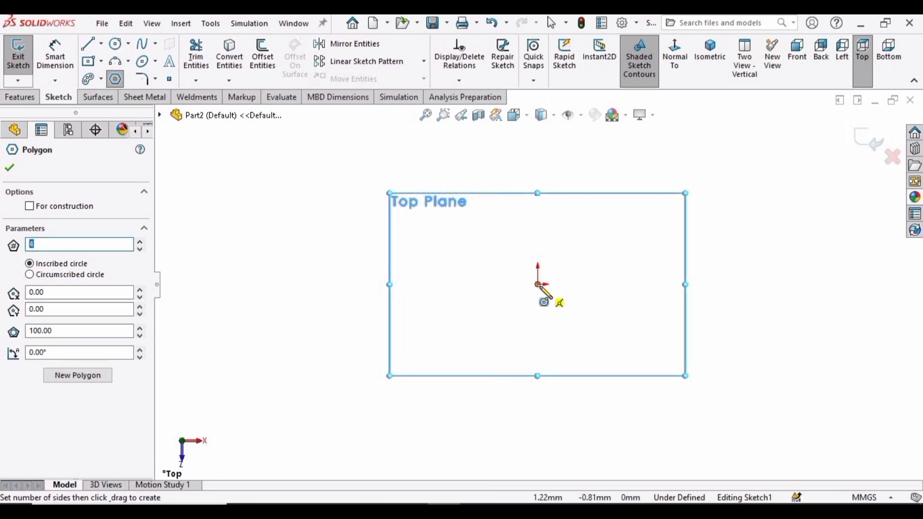
pyautogui.moveTo(539, 284); pyautogui.dragTo(473, 242)
pyautogui.click(478, 218)
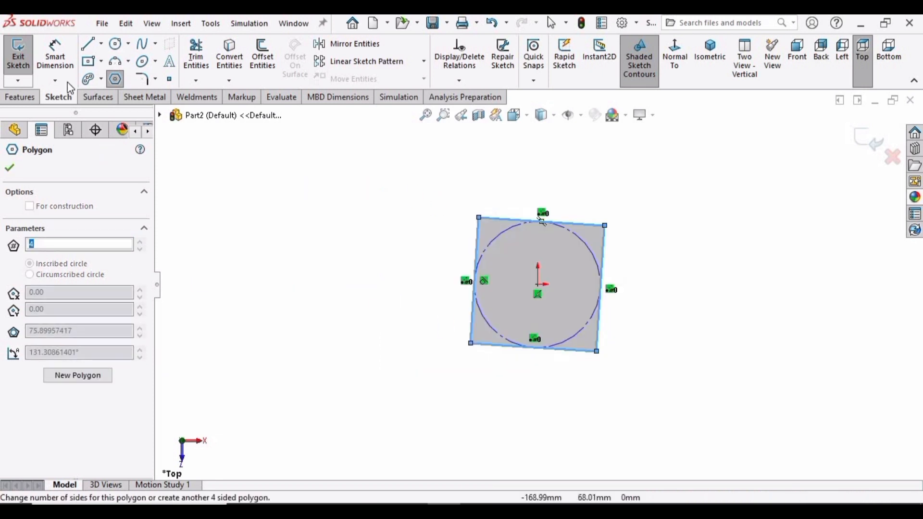
# Sketch a circle of about 28 mm radius centred on the origin inside the square
pyautogui.click(116, 44)
pyautogui.scroll(-3, 575, 256)
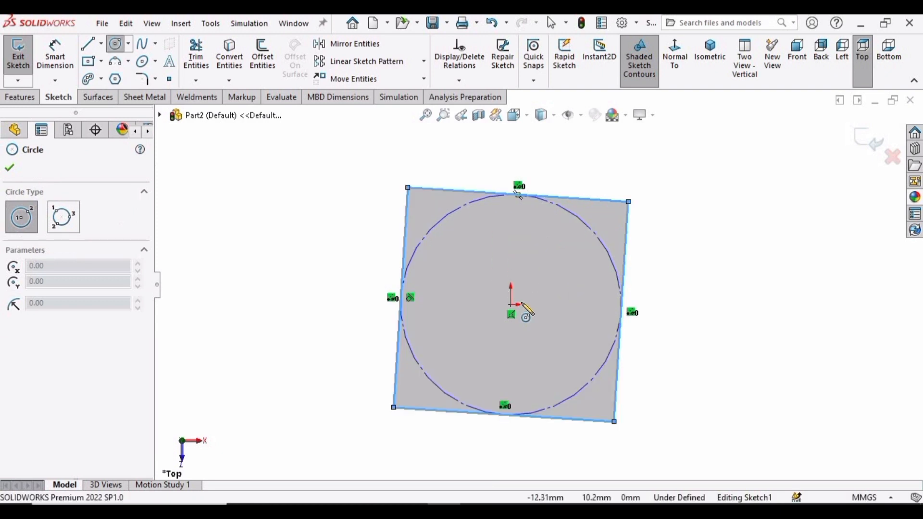
pyautogui.click(511, 305)
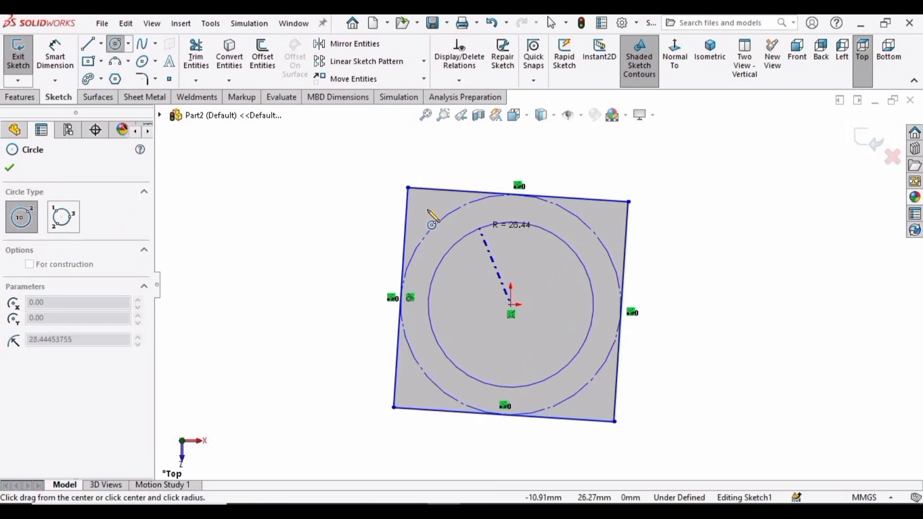
pyautogui.click(484, 226)
# Dimension the inner circle's diameter as 12 mm
pyautogui.click(56, 60)
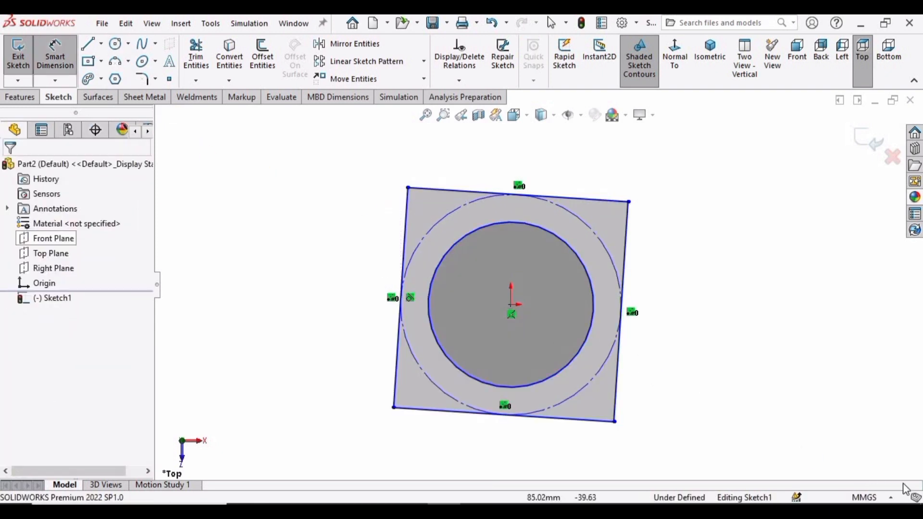
pyautogui.click(894, 498)
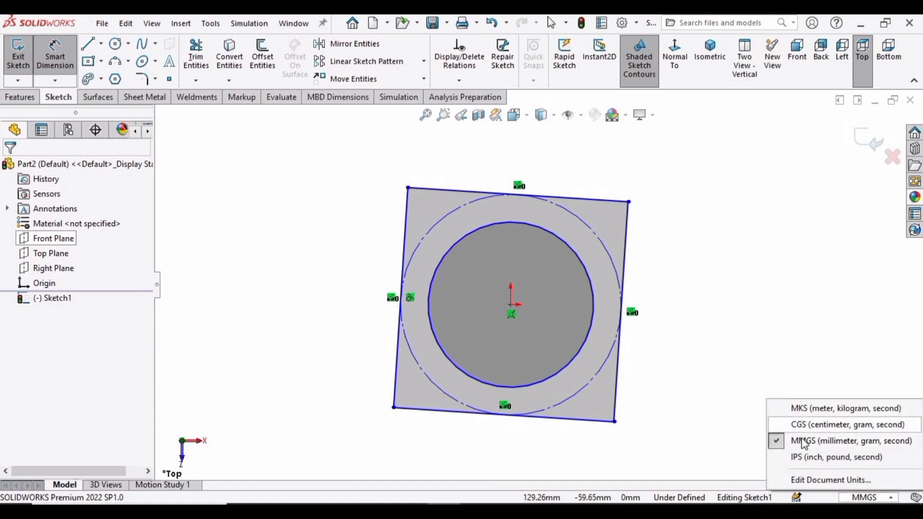
pyautogui.click(593, 316)
pyautogui.click(593, 317)
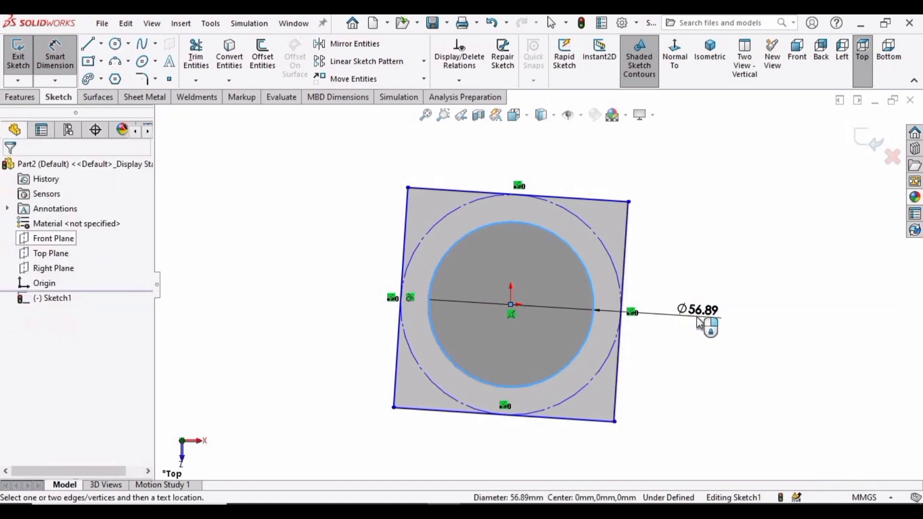
pyautogui.click(699, 323)
pyautogui.write('12')
pyautogui.press('Return')
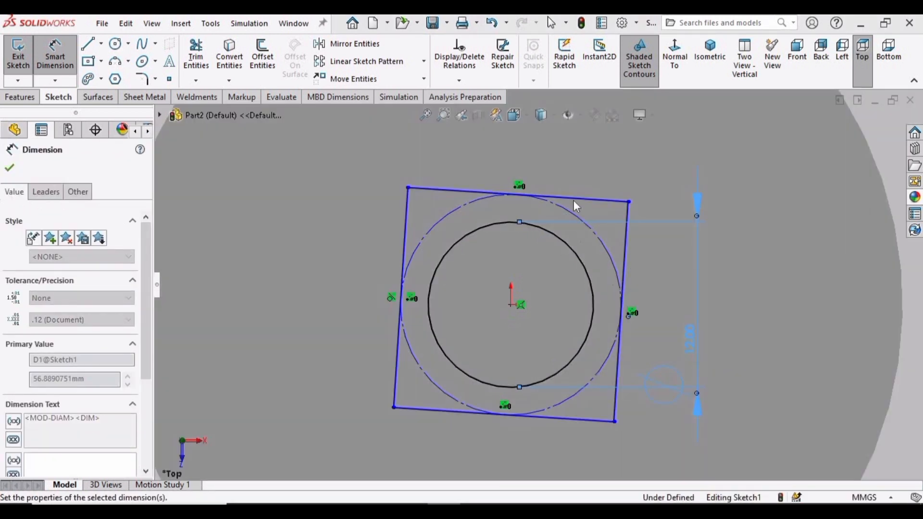
# Dimension the square's upper side as 18 mm
pyautogui.click(577, 198)
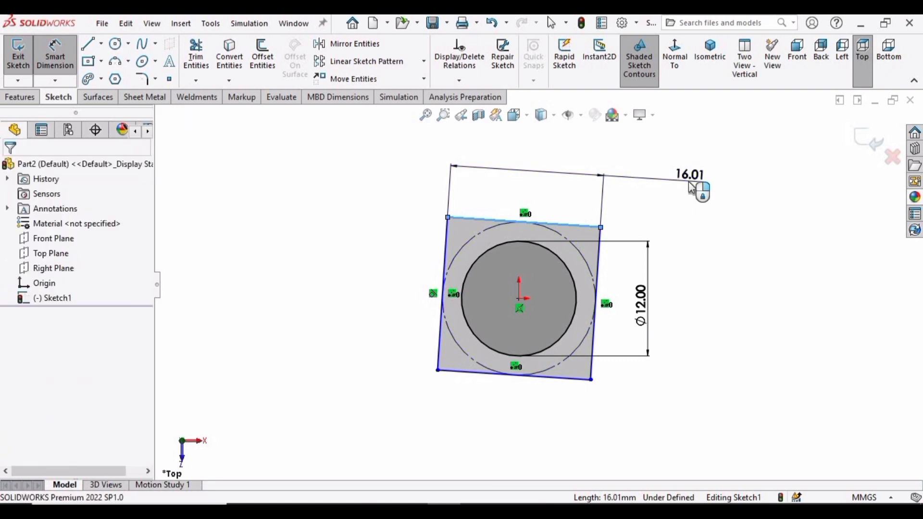
pyautogui.click(691, 186)
pyautogui.write('18')
pyautogui.press('Return')
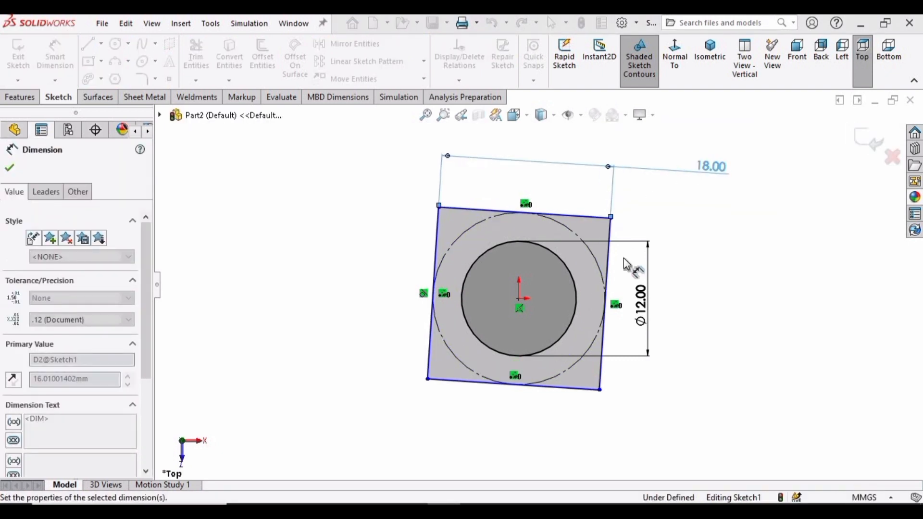
pyautogui.click(10, 167)
# Extrude the square profile with its circular hole 10 mm using the Mid Plane end condition
pyautogui.click(11, 99)
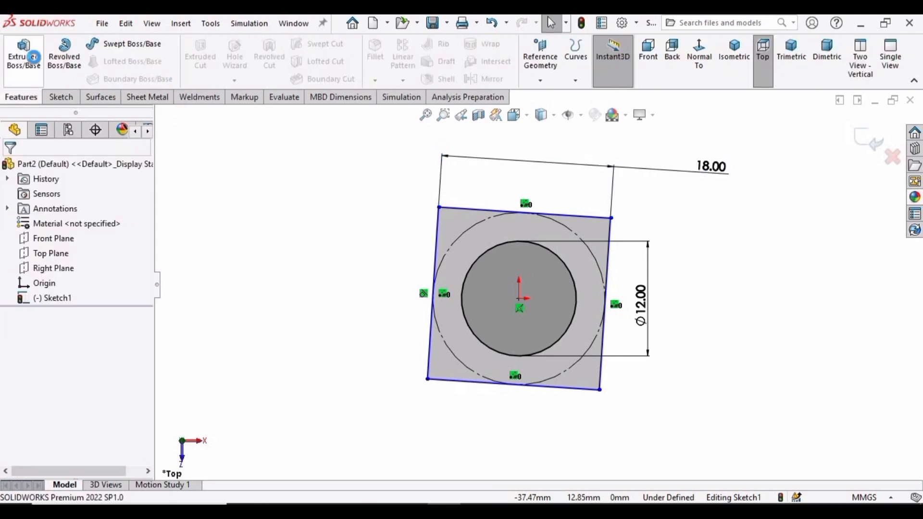
pyautogui.click(23, 55)
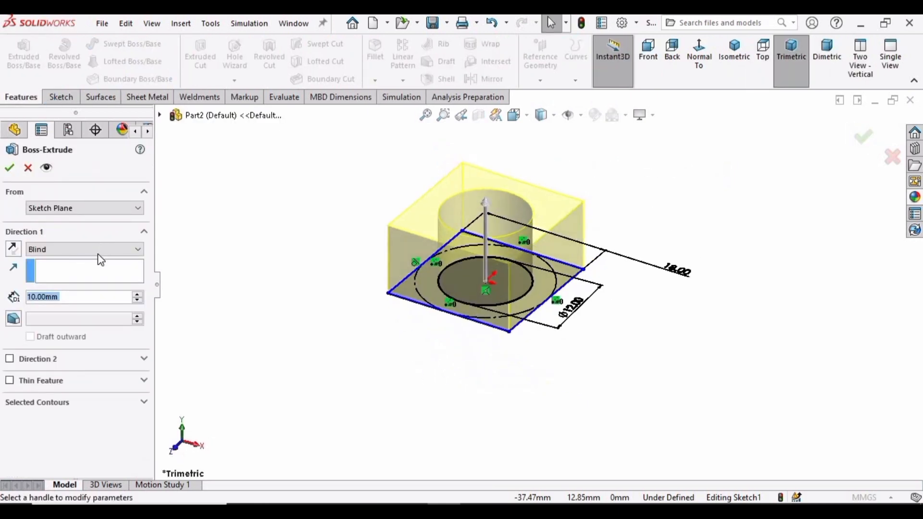
pyautogui.click(97, 253)
pyautogui.click(62, 303)
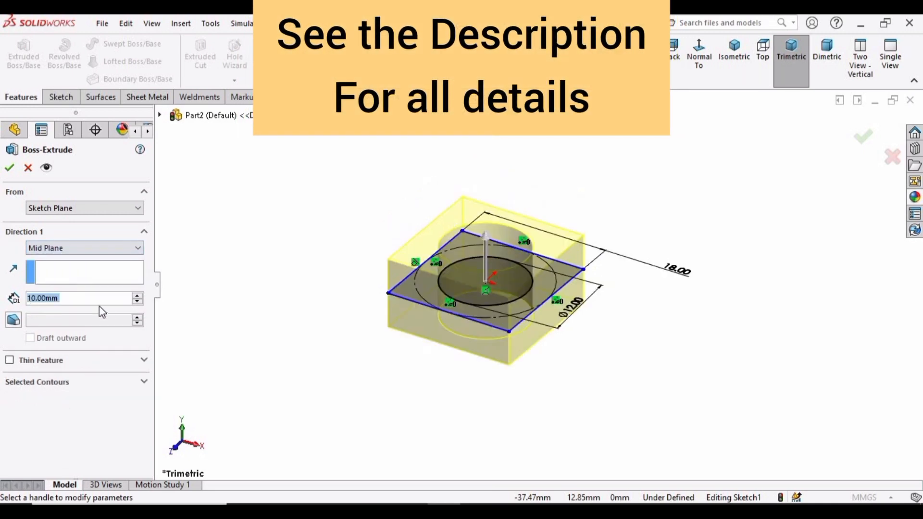
pyautogui.click(10, 168)
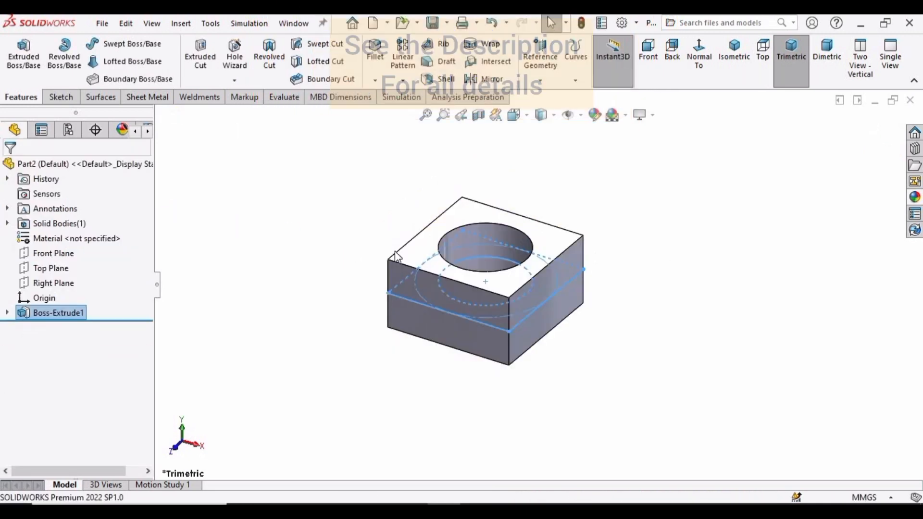
# Apply the matte nickel appearance from the Metal > Nickel category to the part
pyautogui.click(787, 153)
pyautogui.click(916, 199)
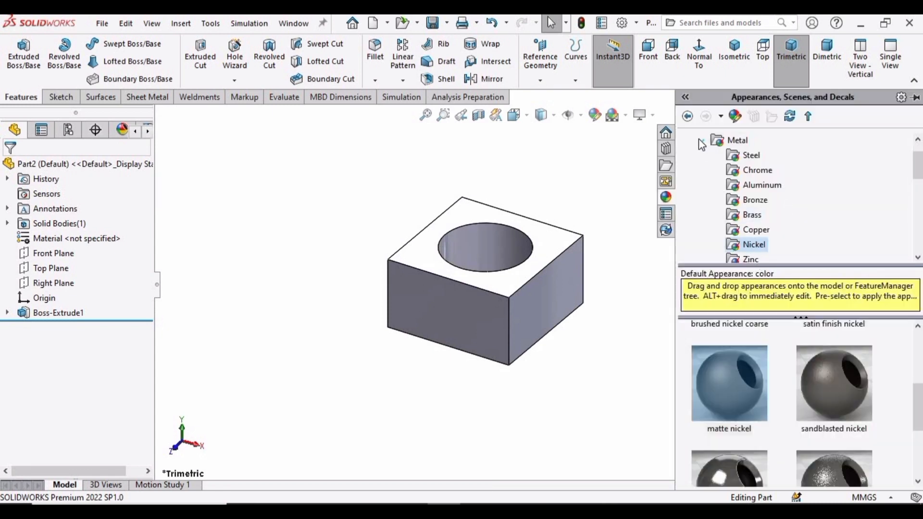
pyautogui.click(700, 140)
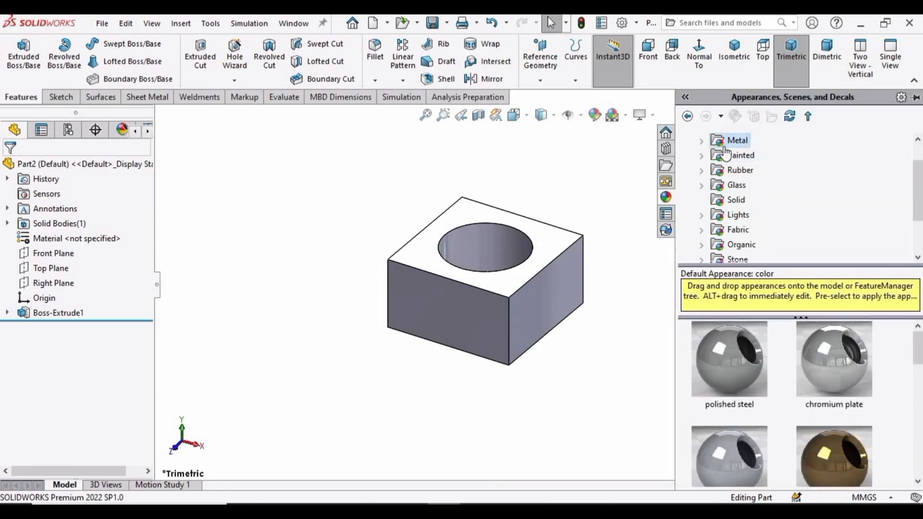
pyautogui.click(700, 141)
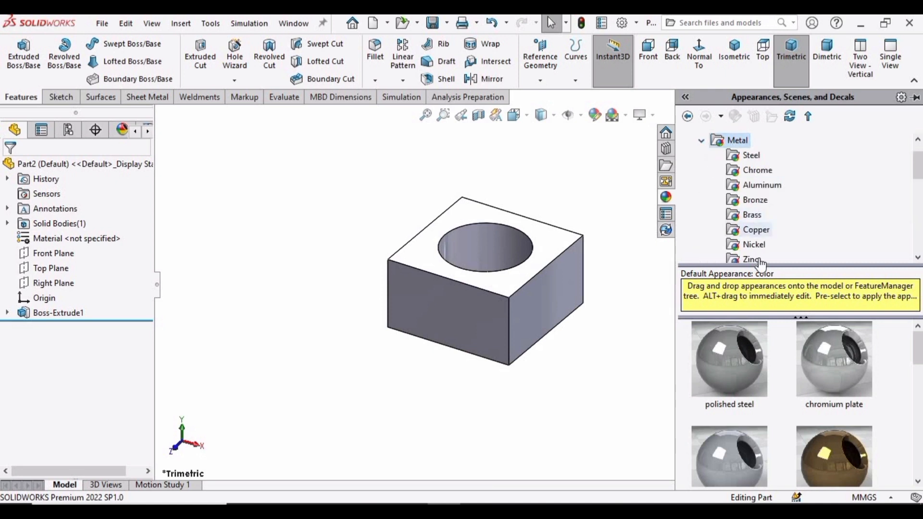
pyautogui.click(754, 245)
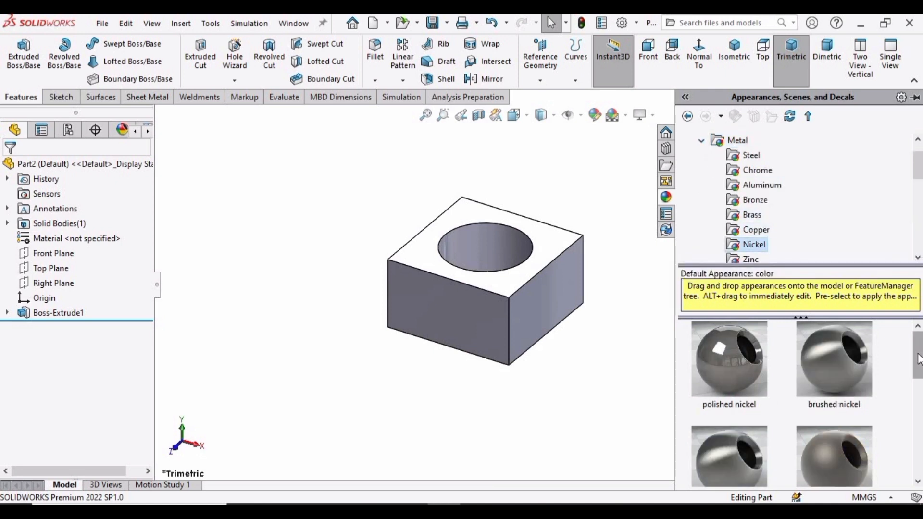
pyautogui.moveTo(919, 360); pyautogui.dragTo(917, 405)
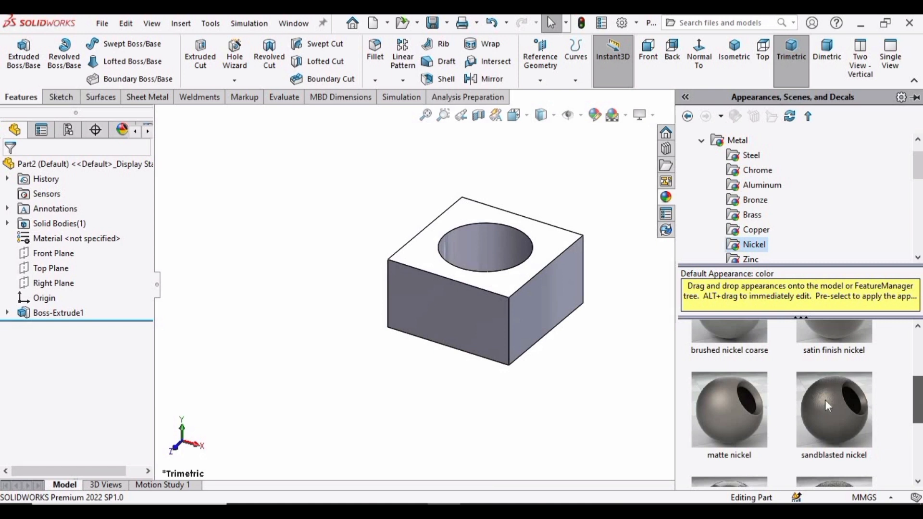
pyautogui.doubleClick(719, 400)
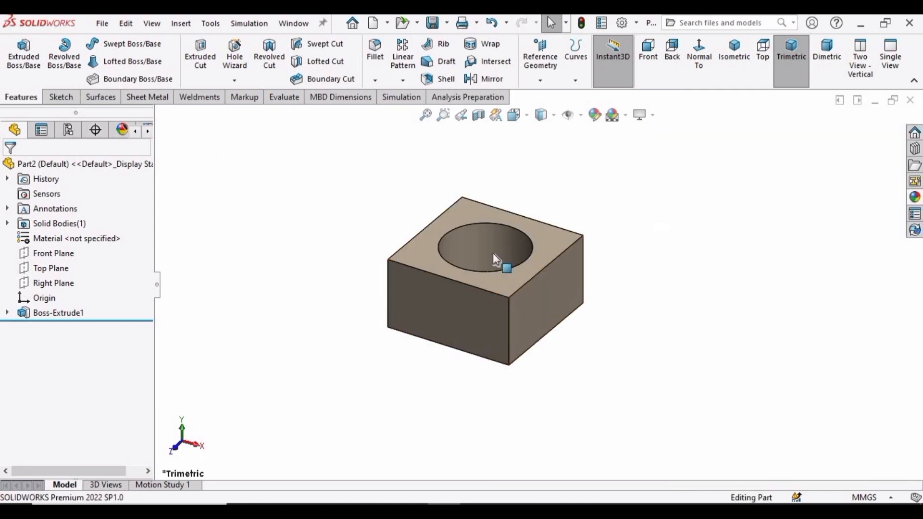
# Sketch a circle of about 9 mm radius on the block's top face, centred on the origin and reaching the square's sides
pyautogui.rightClick(330, 248)
pyautogui.click(350, 281)
pyautogui.moveTo(354, 283); pyautogui.dragTo(84, 62)
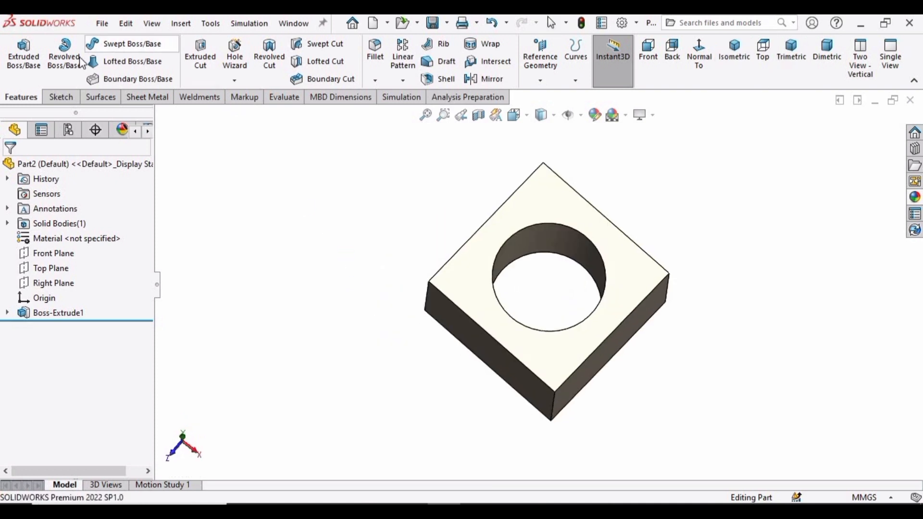
pyautogui.click(58, 97)
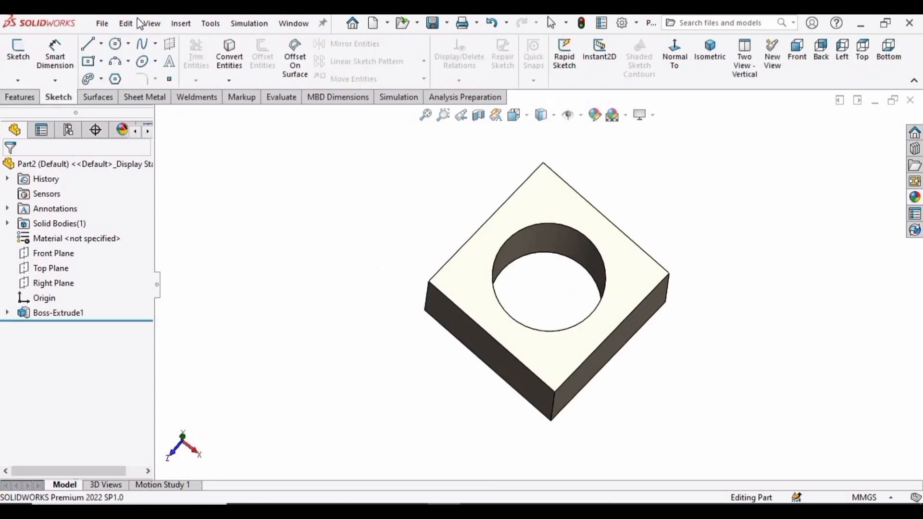
pyautogui.press('Escape')
pyautogui.click(562, 207)
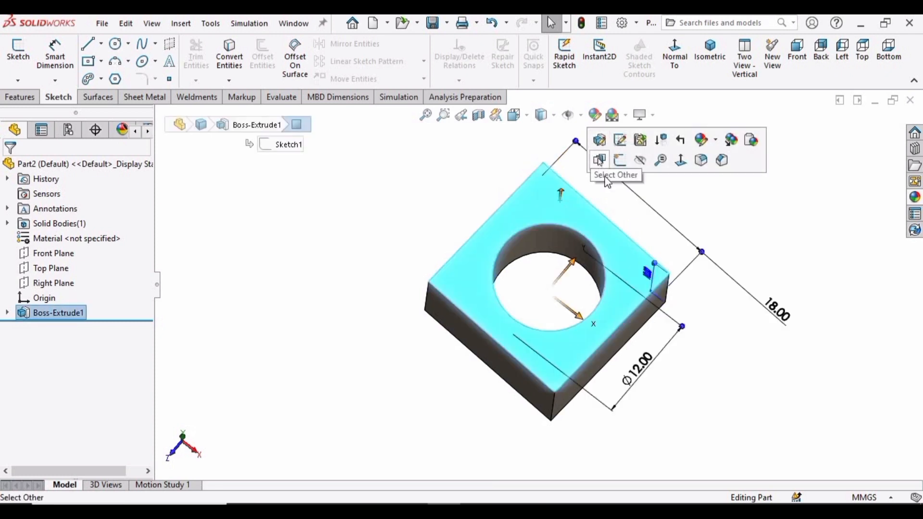
pyautogui.click(621, 162)
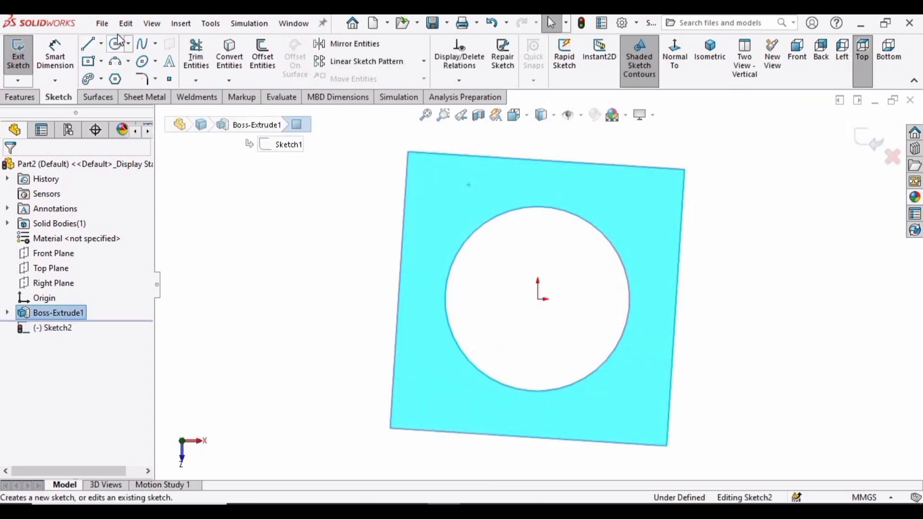
pyautogui.click(116, 44)
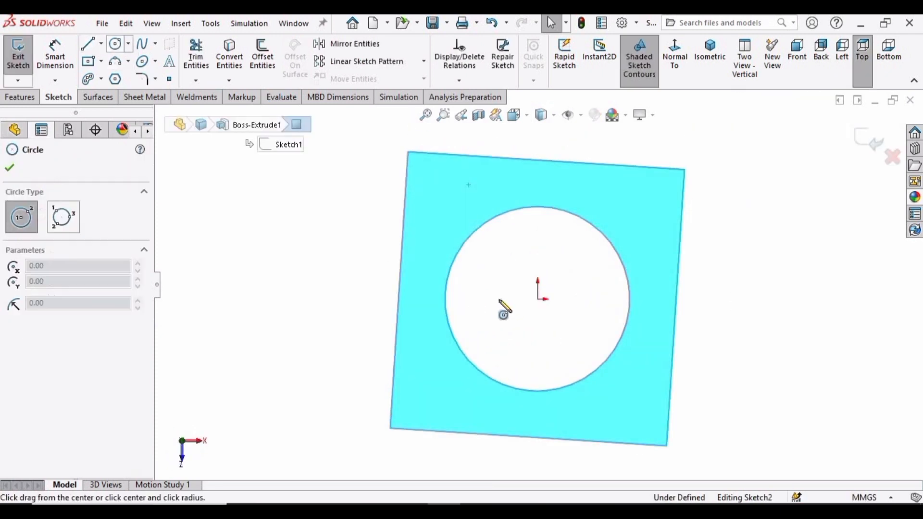
pyautogui.click(539, 300)
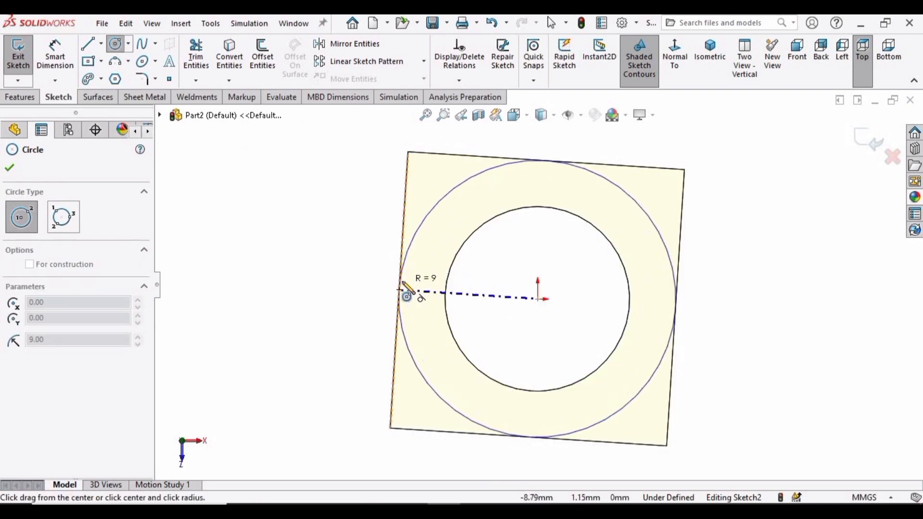
pyautogui.click(408, 289)
pyautogui.press('Escape')
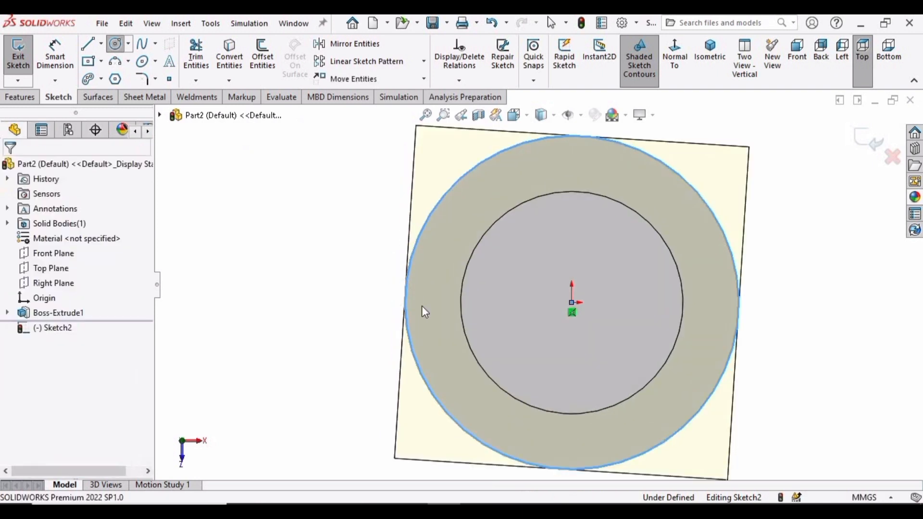
# Add a Tangent relation between the new circle and the adjacent straight edge of the block
pyautogui.scroll(-5, 413, 298)
pyautogui.scroll(4, 465, 270)
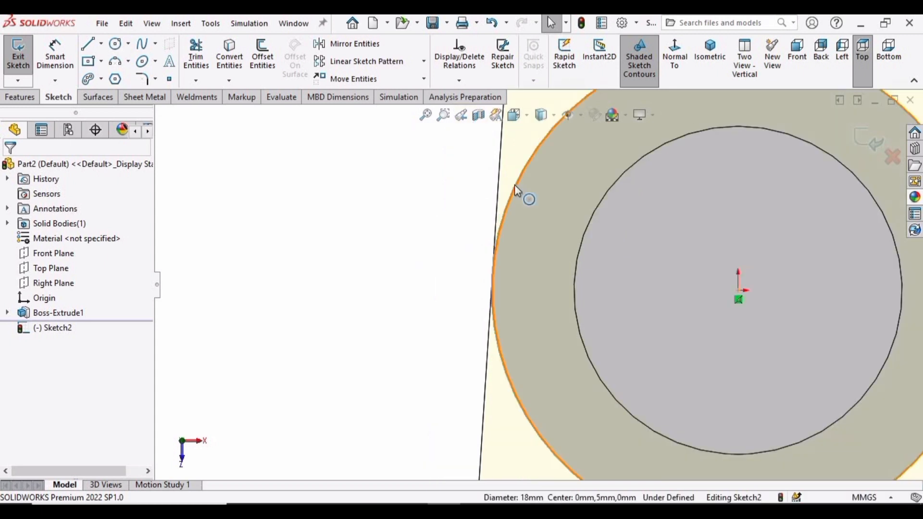
pyautogui.click(514, 185)
pyautogui.keyDown('ctrl'); pyautogui.click(500, 177); pyautogui.keyUp('ctrl')
pyautogui.keyDown('ctrl'); pyautogui.click(495, 230); pyautogui.keyUp('ctrl')
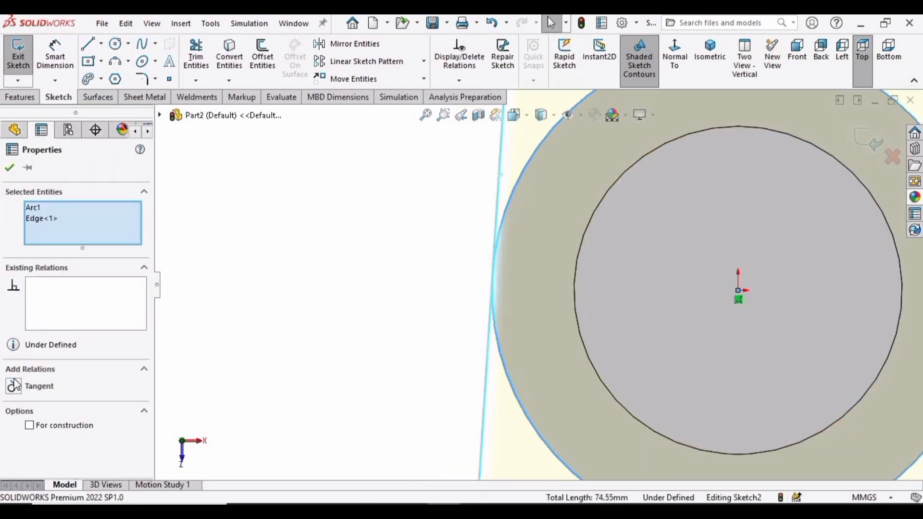
pyautogui.click(35, 397)
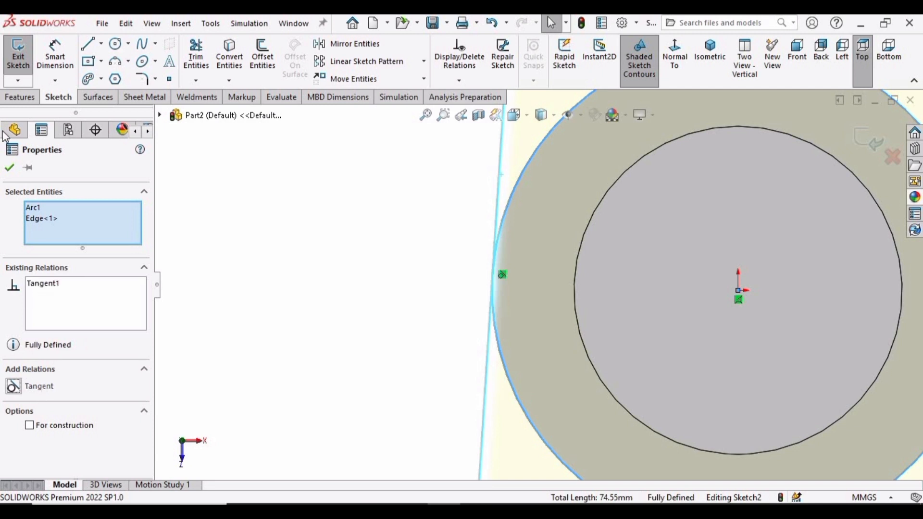
pyautogui.click(9, 167)
pyautogui.press('f')
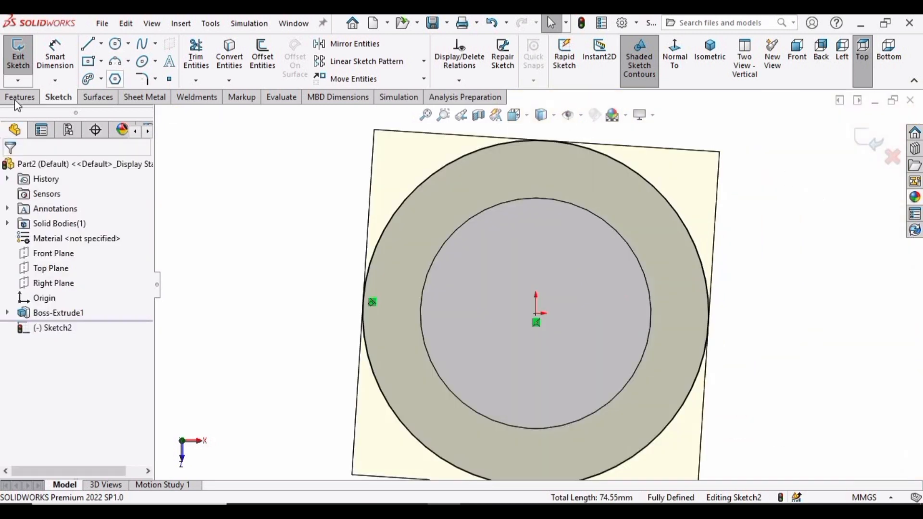
# Extrude-cut the material outside the tangent circle with Through All, flipping the side to cut and applying a 45° draft
pyautogui.click(18, 98)
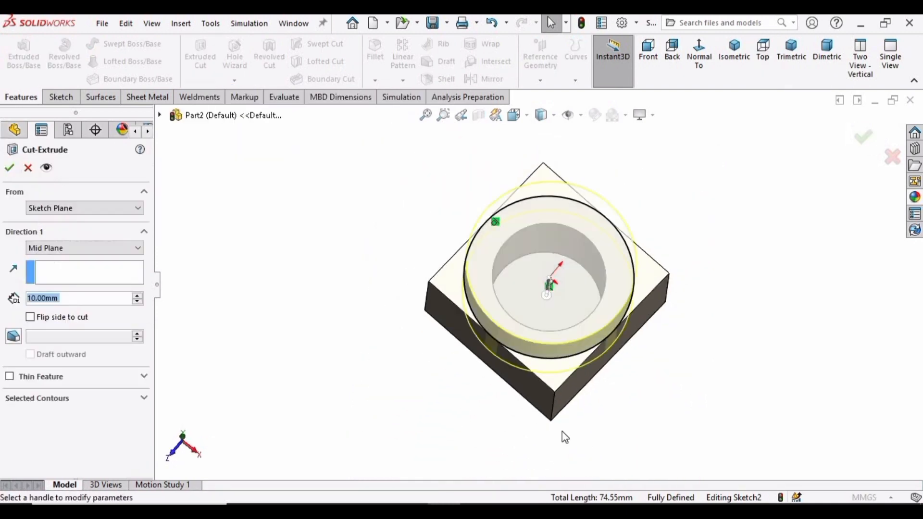
pyautogui.click(730, 54)
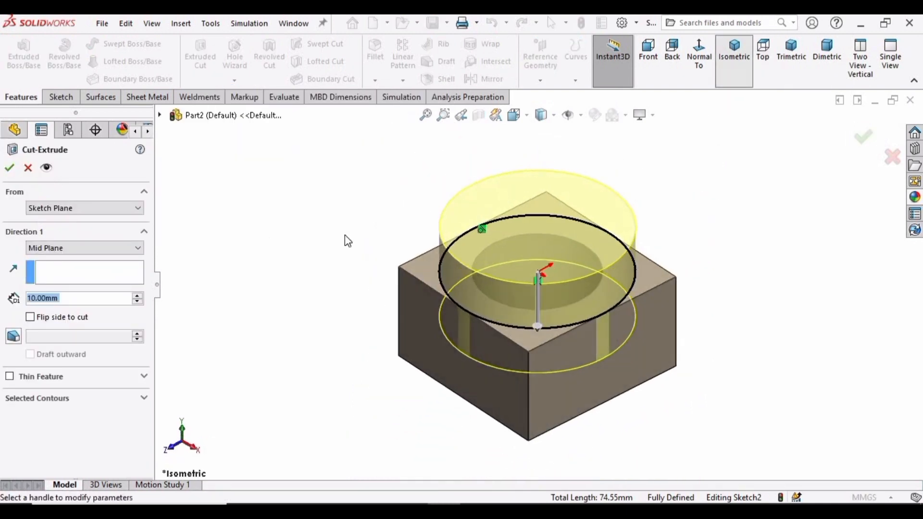
pyautogui.click(76, 253)
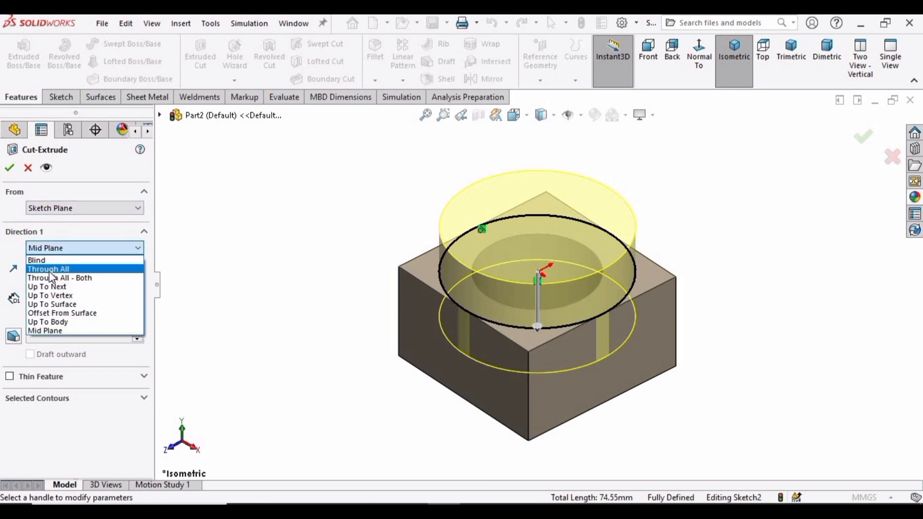
pyautogui.click(51, 267)
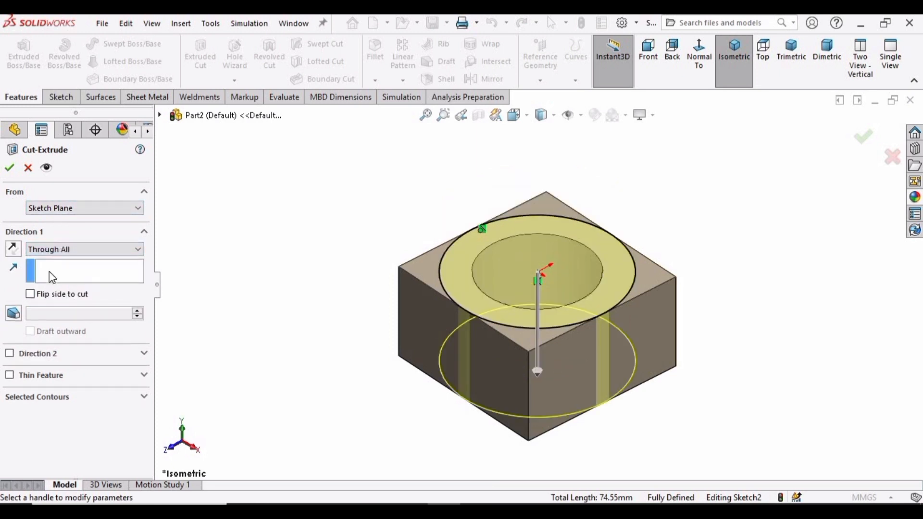
pyautogui.click(30, 294)
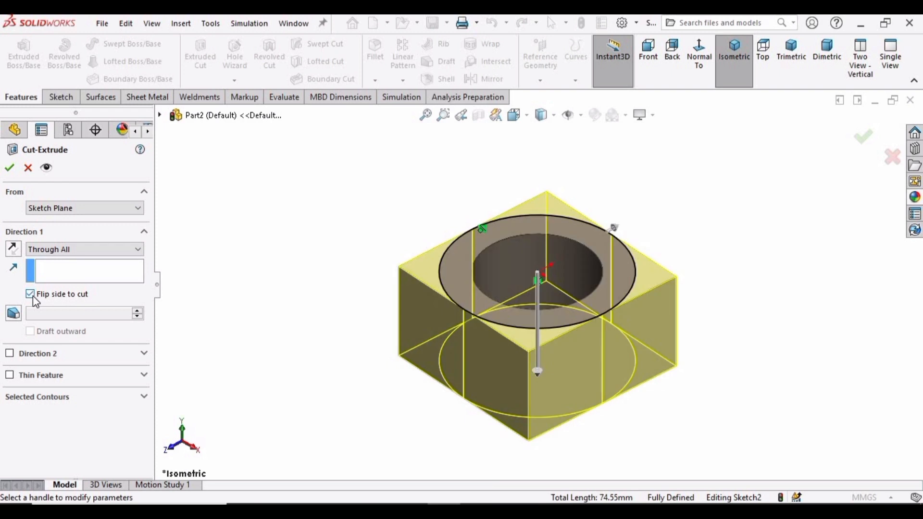
pyautogui.click(12, 317)
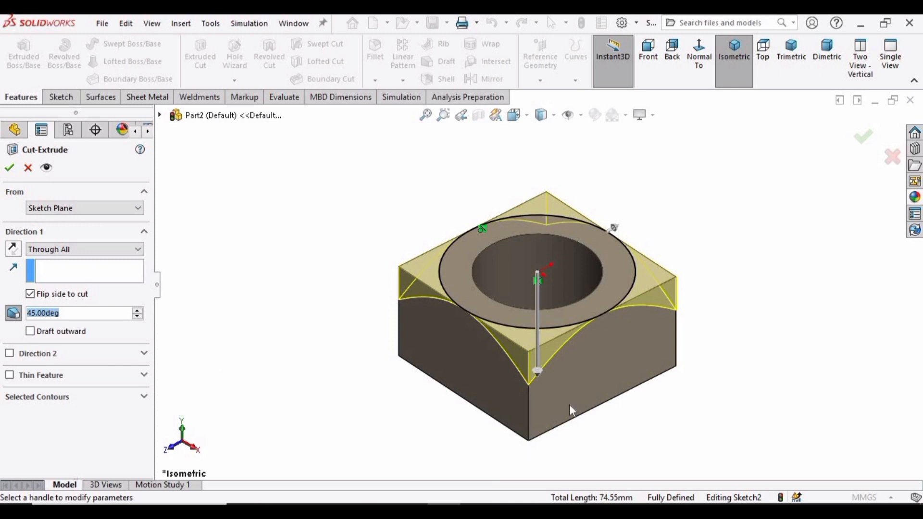
pyautogui.scroll(-3, 569, 405)
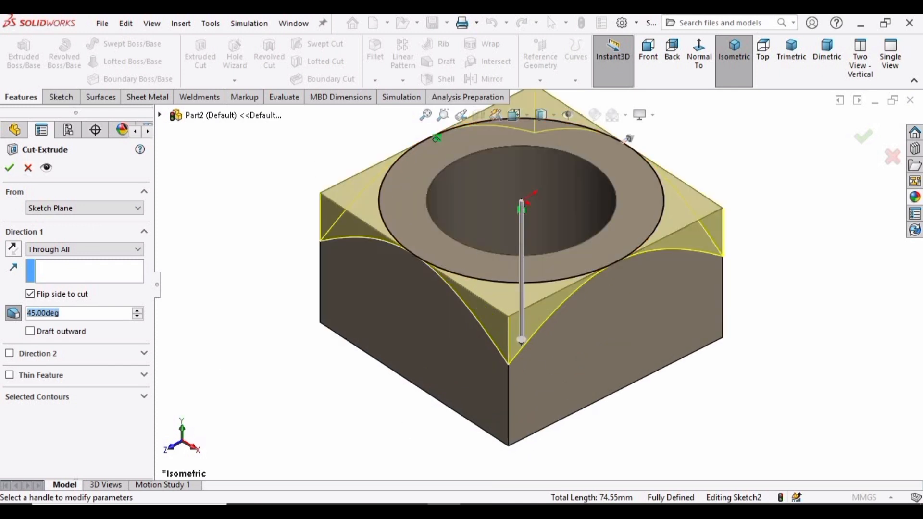
pyautogui.click(9, 167)
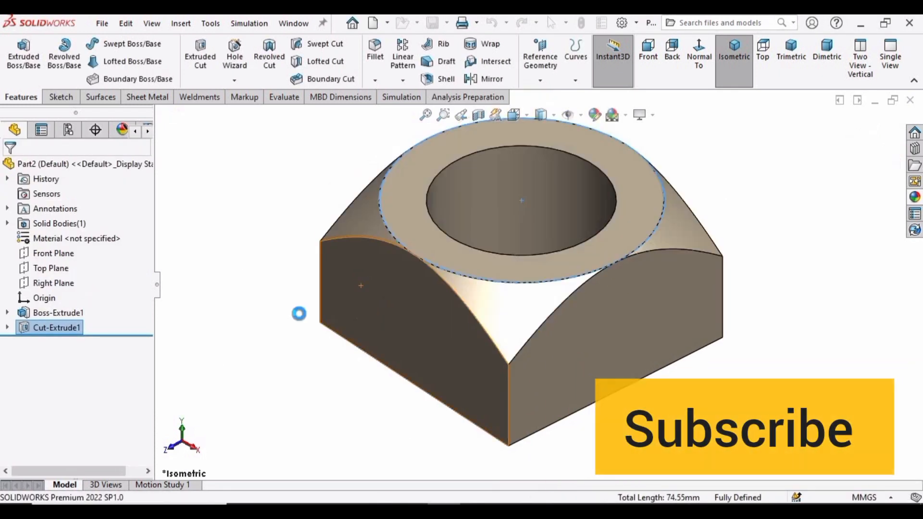
# Mirror the drafted corner cut about the Top Plane onto the underside of the nut
pyautogui.scroll(3, 537, 284)
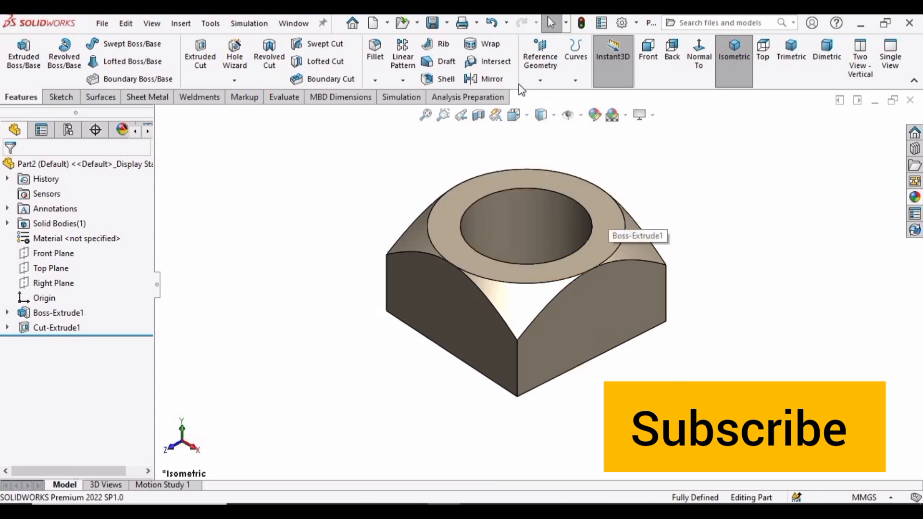
pyautogui.click(498, 80)
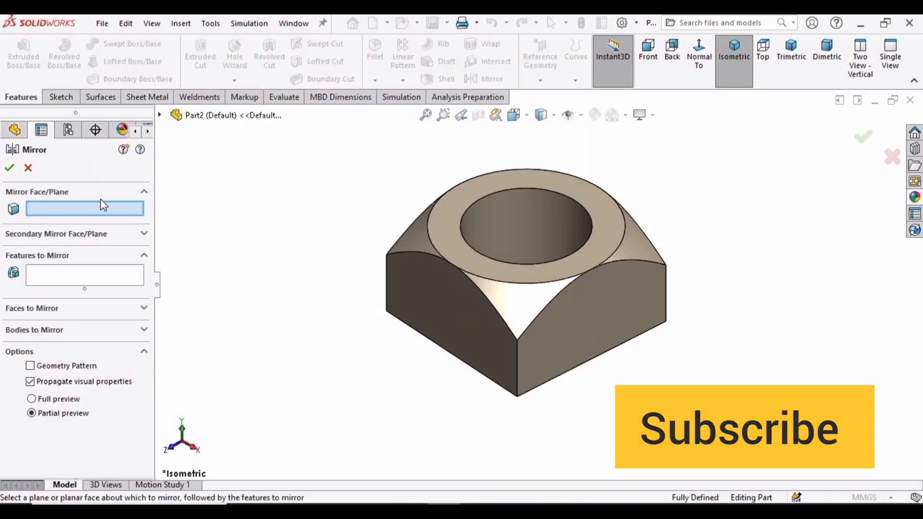
pyautogui.click(162, 116)
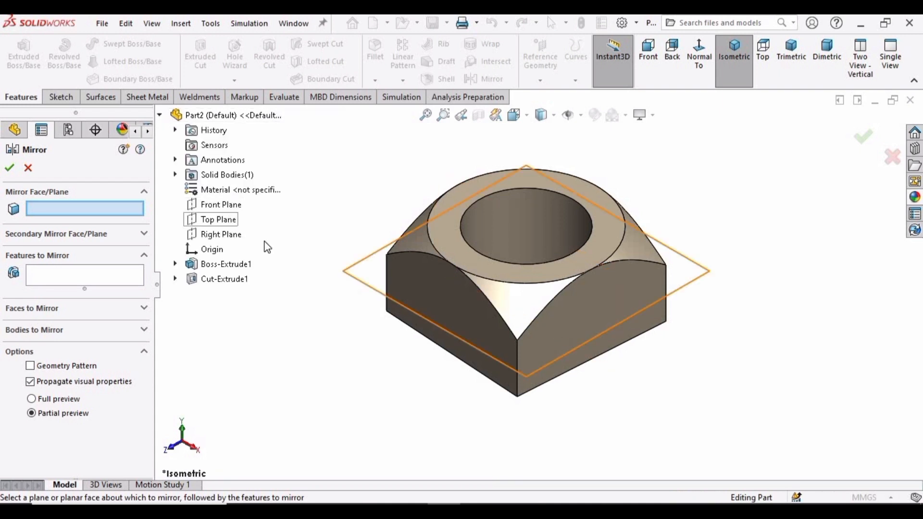
pyautogui.click(217, 223)
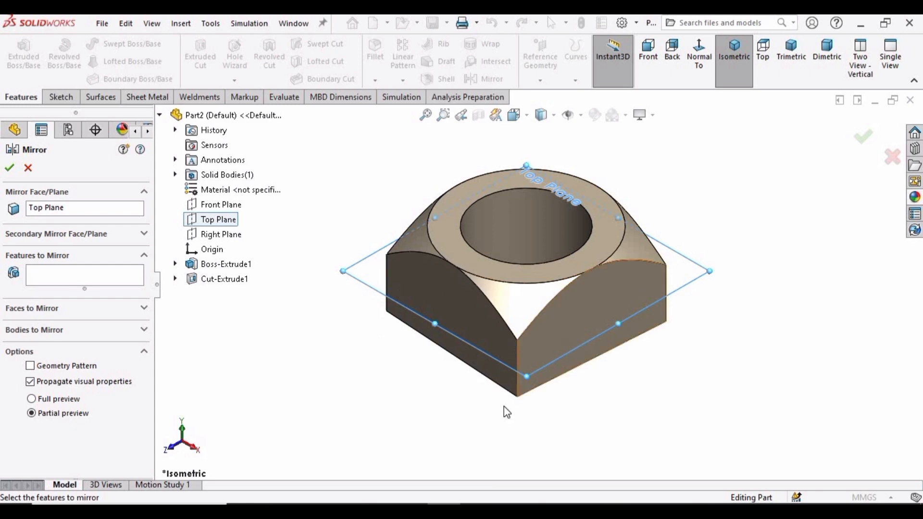
pyautogui.scroll(-2, 500, 406)
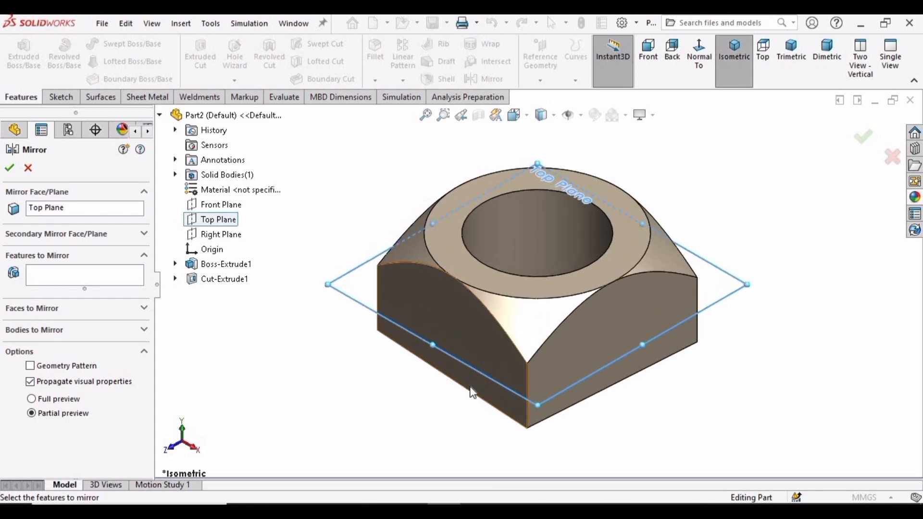
pyautogui.scroll(1, 470, 387)
pyautogui.click(76, 281)
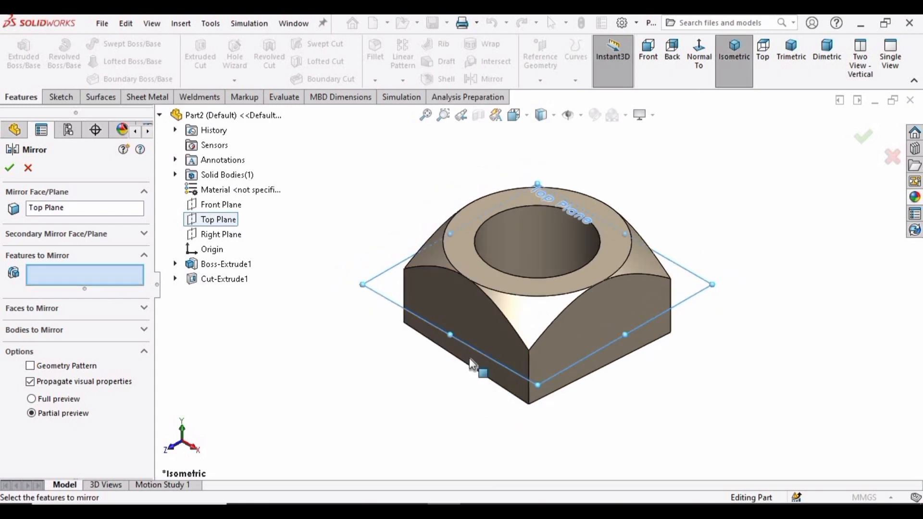
pyautogui.click(530, 323)
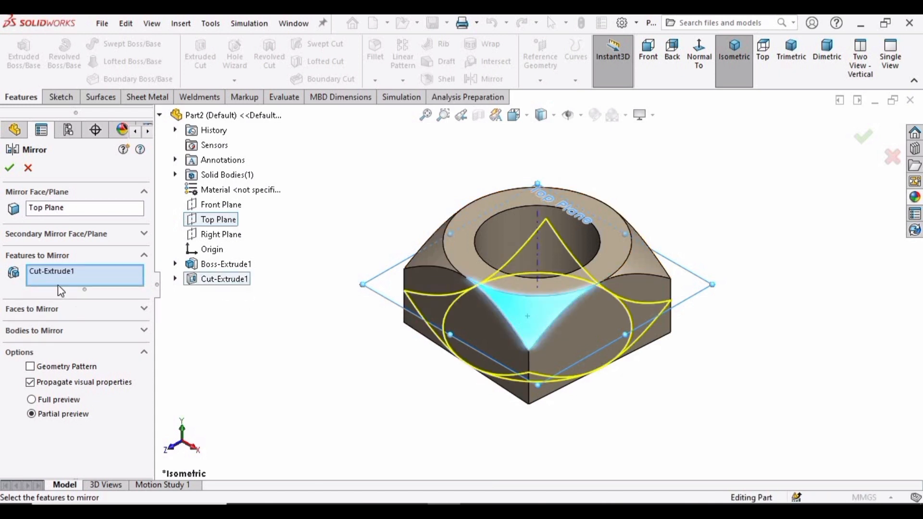
pyautogui.click(9, 168)
pyautogui.rightClick(269, 210)
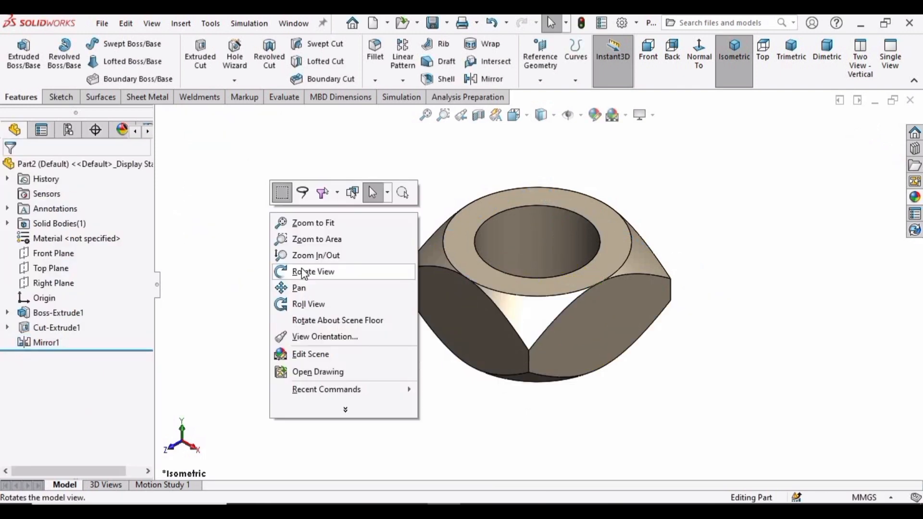
pyautogui.click(307, 272)
pyautogui.moveTo(428, 223); pyautogui.dragTo(410, 401)
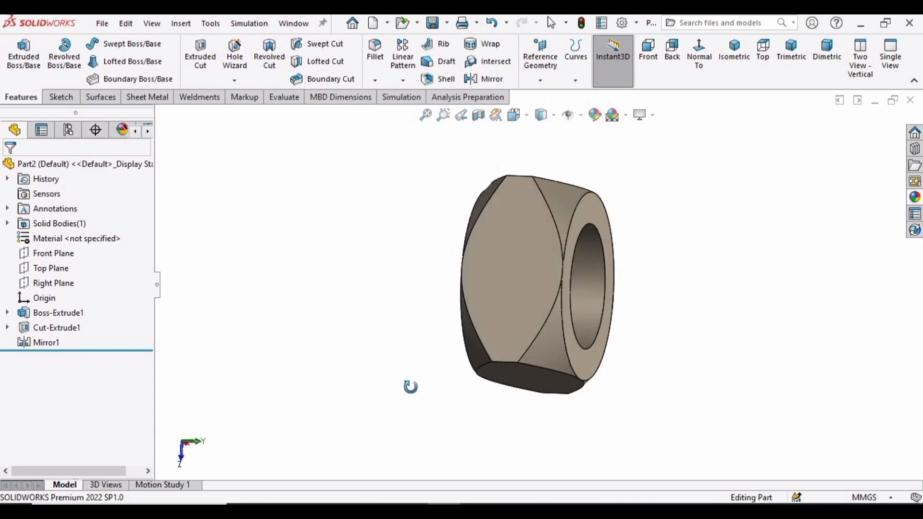
pyautogui.press('Escape')
pyautogui.hotkey('ctrl', '7')
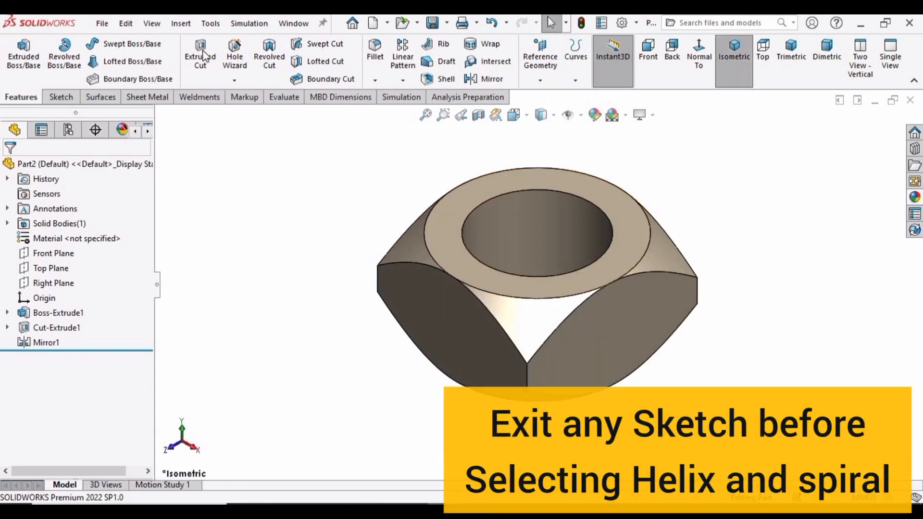
# Start a Helix and Spiral on the nut's top face and sketch its 6 mm radius base circle, centred on the origin along the hole edge
pyautogui.click(575, 80)
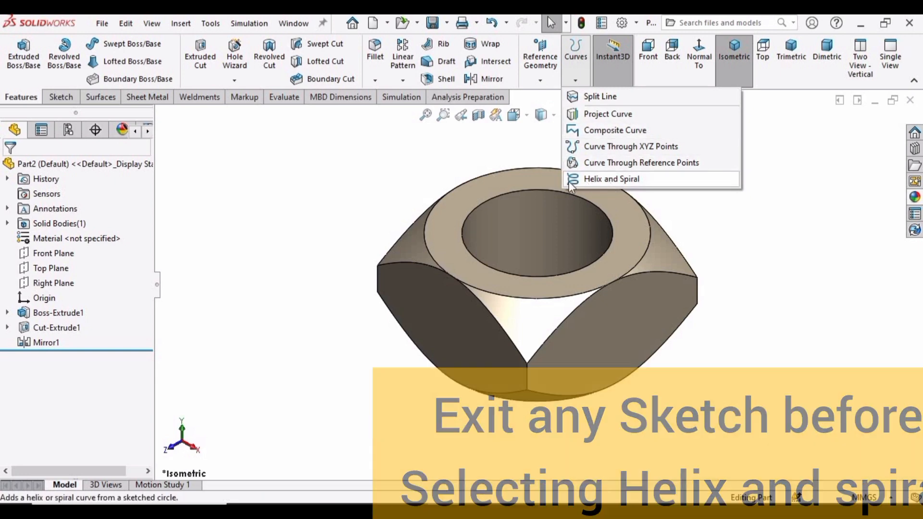
pyautogui.click(596, 179)
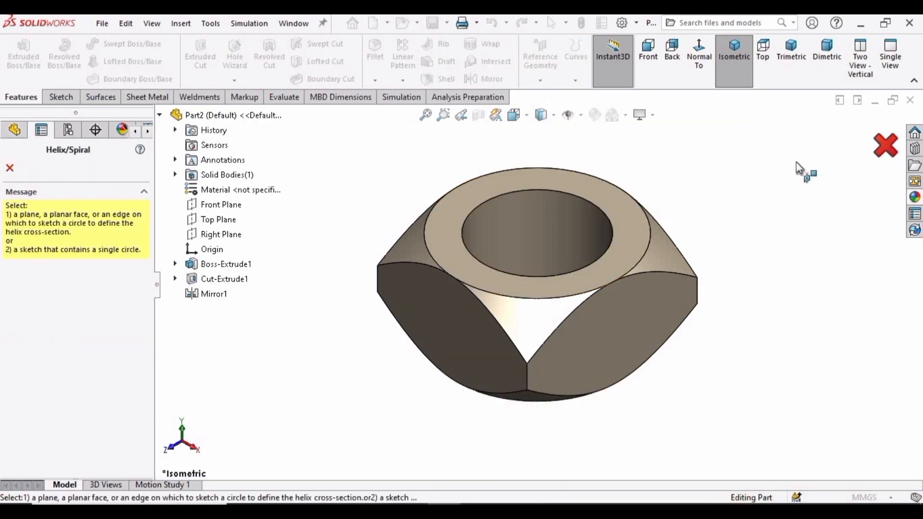
pyautogui.click(594, 191)
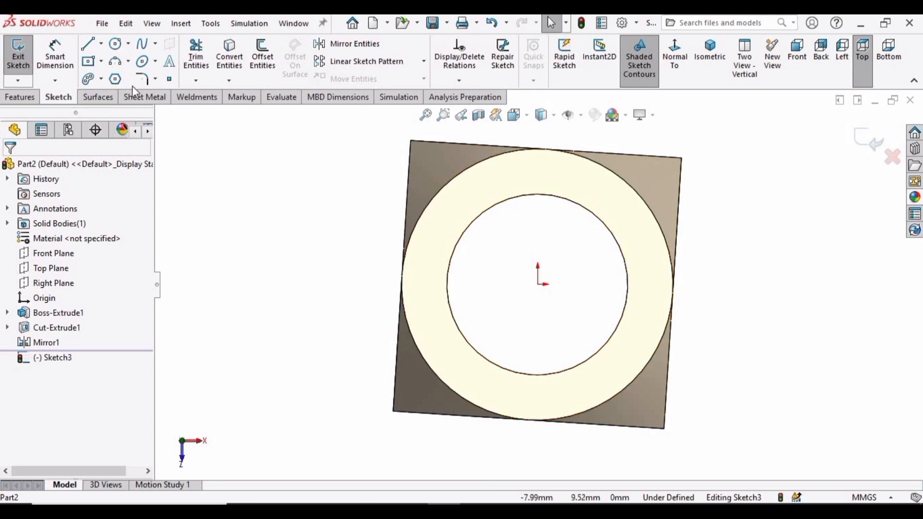
pyautogui.click(116, 45)
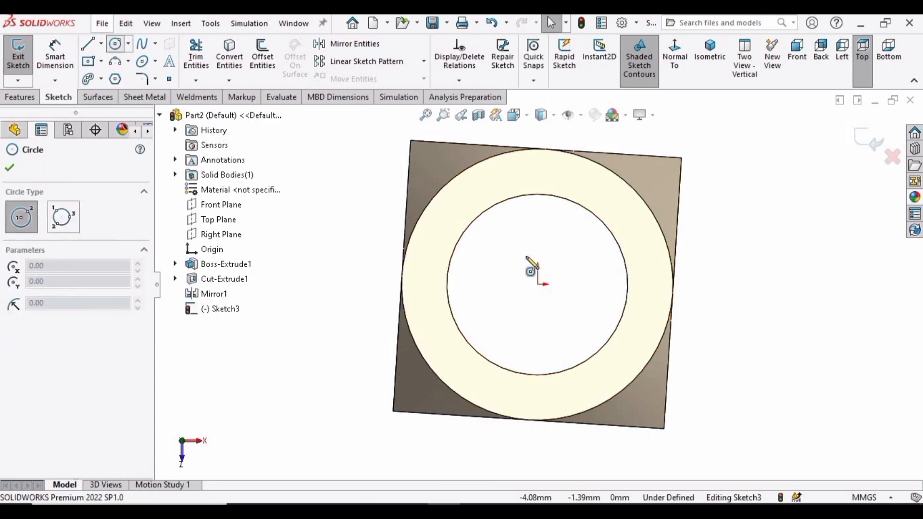
pyautogui.click(538, 282)
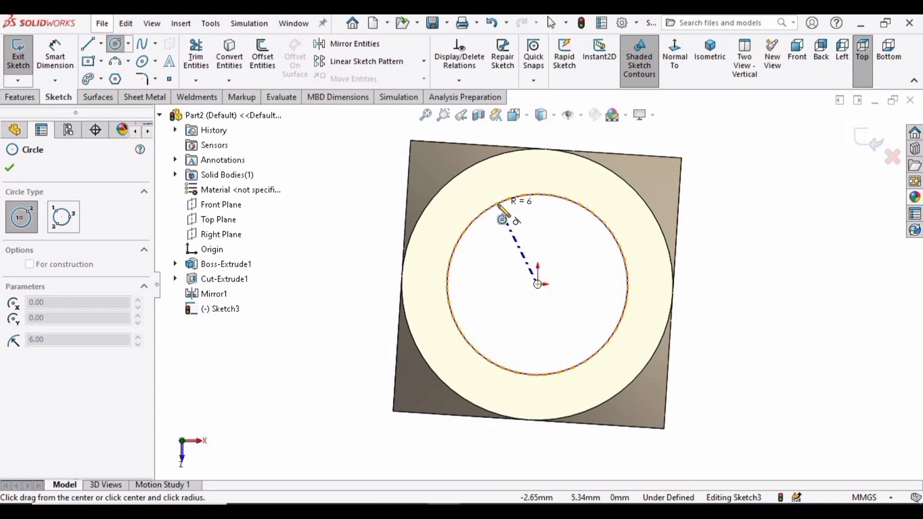
pyautogui.click(503, 212)
pyautogui.press('Escape')
pyautogui.scroll(-1, 502, 228)
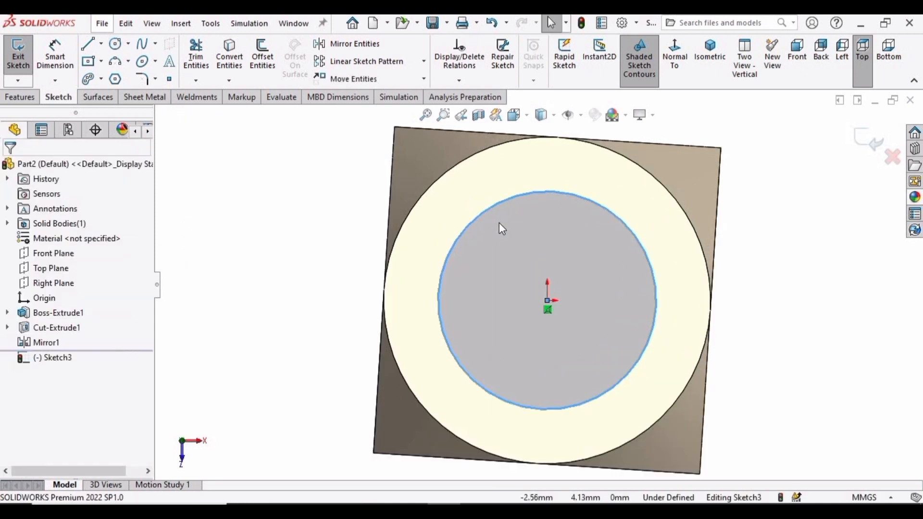
pyautogui.scroll(-1, 502, 229)
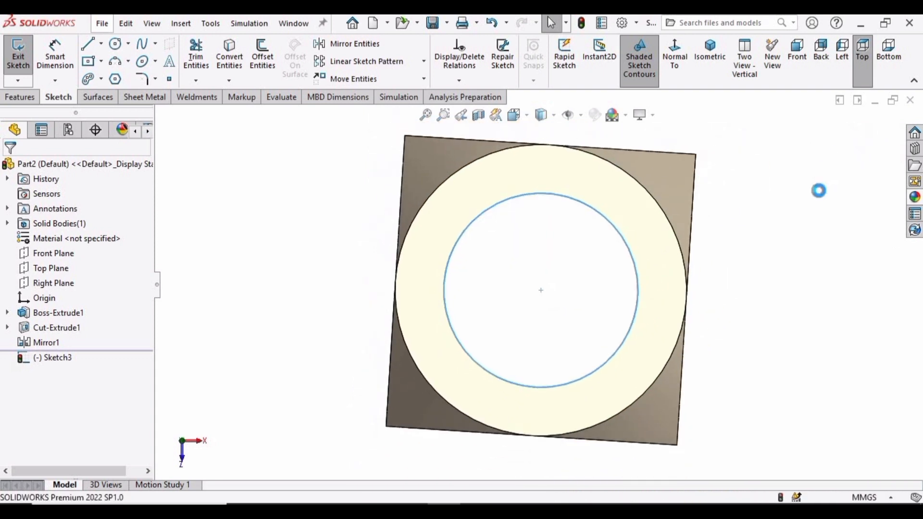
pyautogui.click(710, 52)
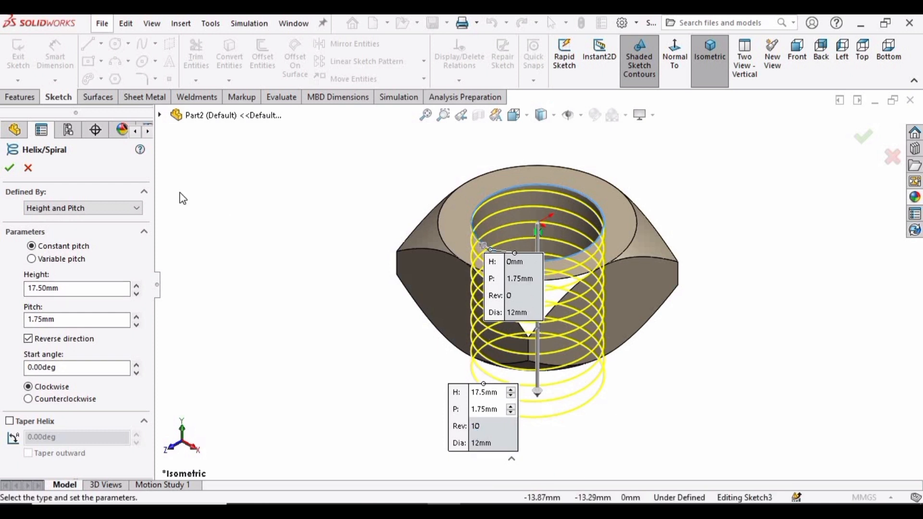
pyautogui.click(136, 209)
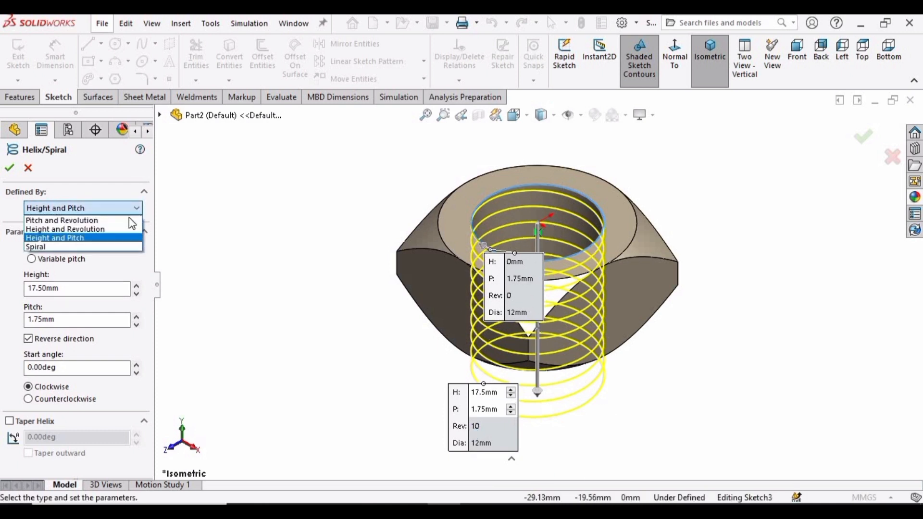
pyautogui.click(36, 246)
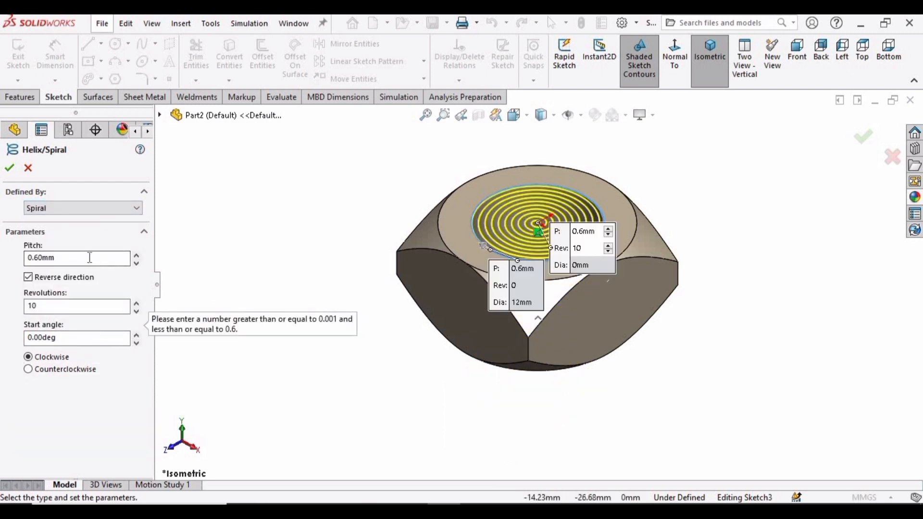
pyautogui.click(136, 208)
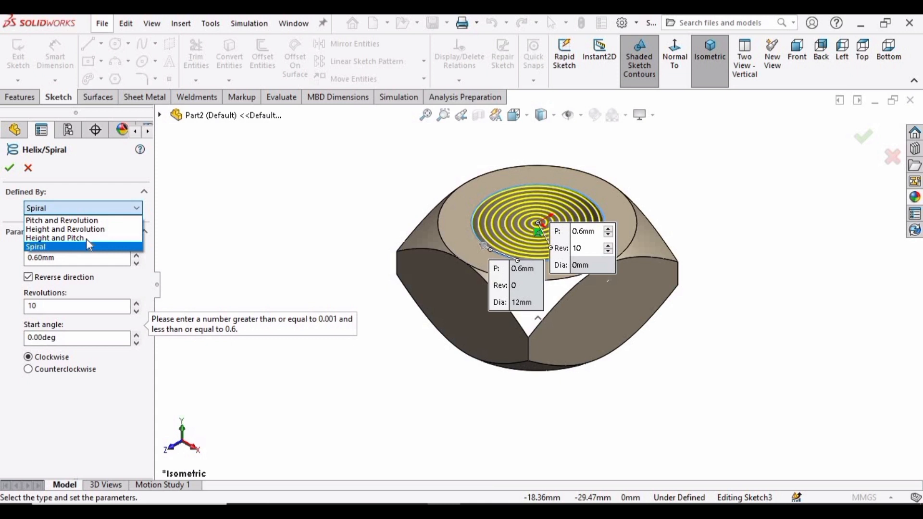
pyautogui.click(84, 238)
# Create the Height and Pitch helix with a height of 15 mm and a constant pitch of 1.75 mm
pyautogui.scroll(-2, 572, 238)
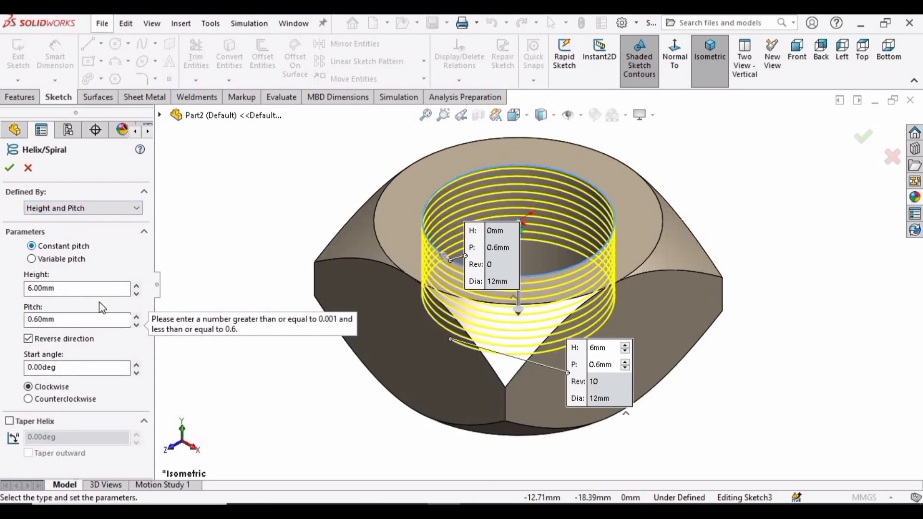
pyautogui.moveTo(61, 292); pyautogui.dragTo(16, 293)
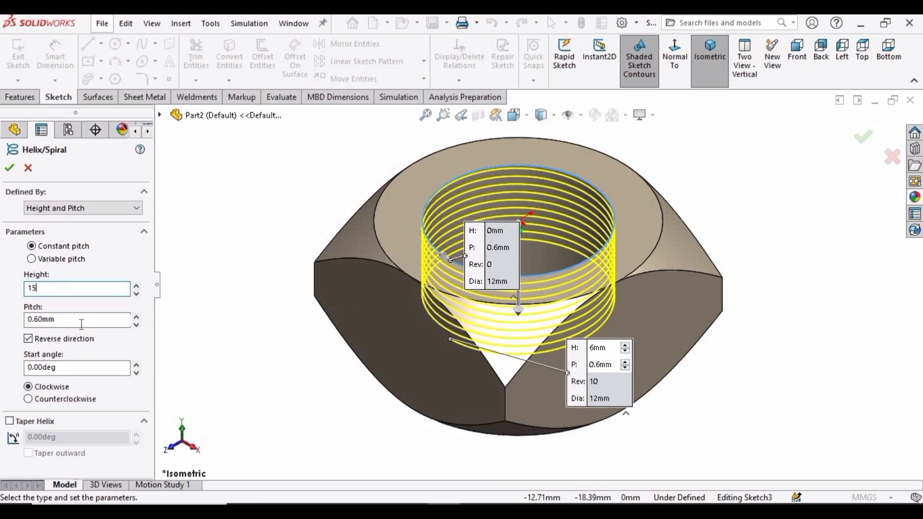
pyautogui.moveTo(67, 319); pyautogui.dragTo(9, 323)
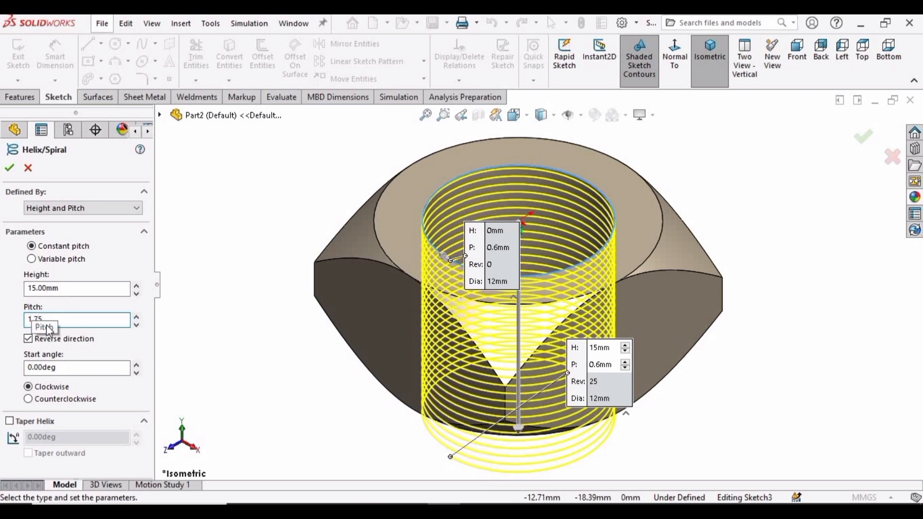
pyautogui.press('Return')
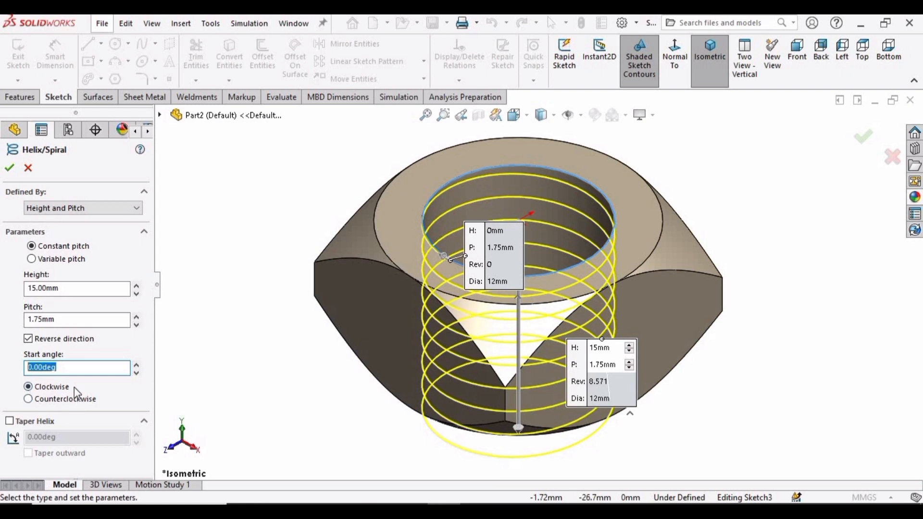
pyautogui.scroll(3, 466, 309)
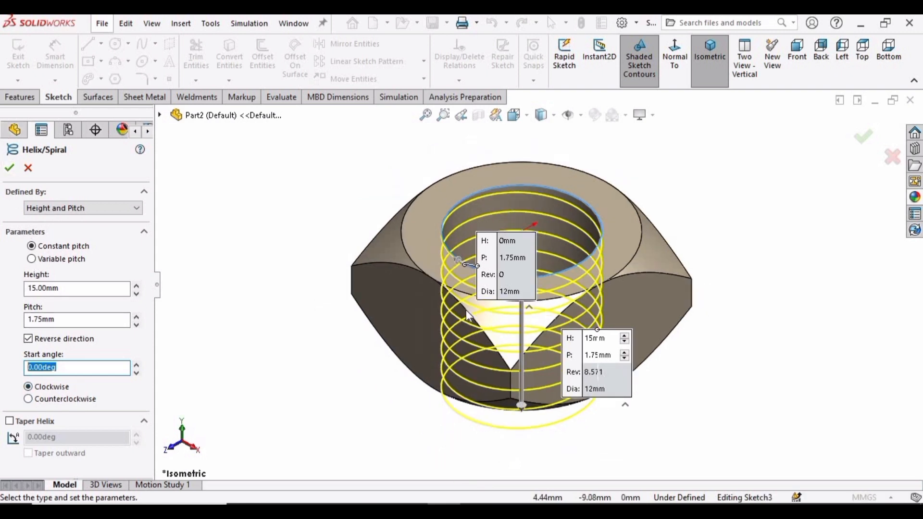
pyautogui.click(9, 171)
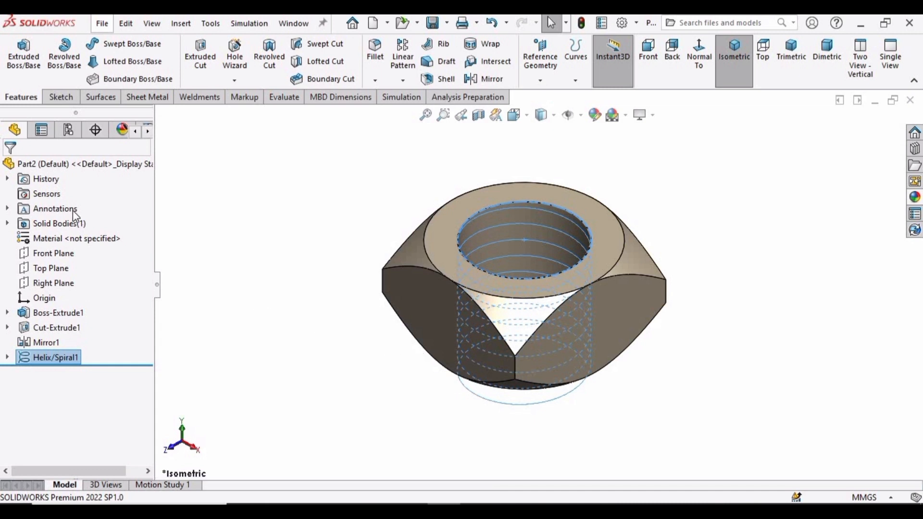
# On the Front Plane, sketch a three-sided polygon centred on the helix's uppermost outer turn, apex pointing outward, inscribed circle about 0.71 mm in diameter
pyautogui.click(42, 272)
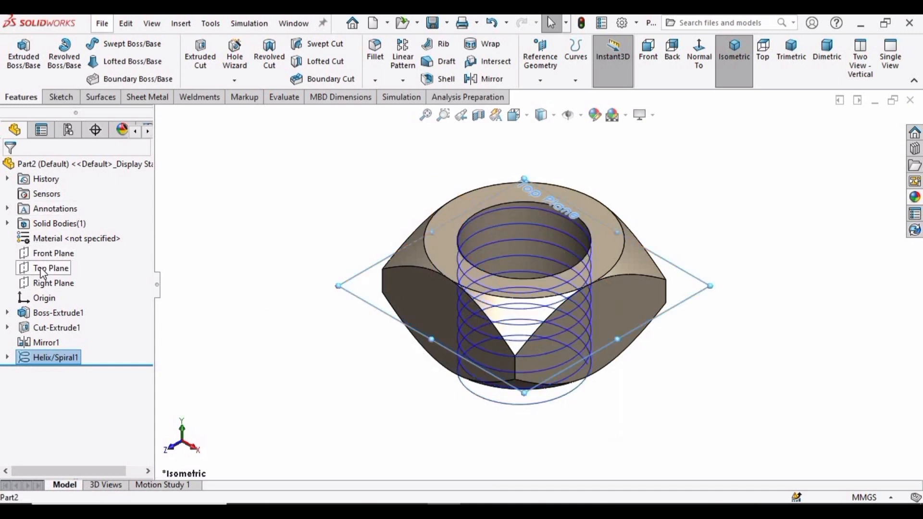
pyautogui.click(243, 312)
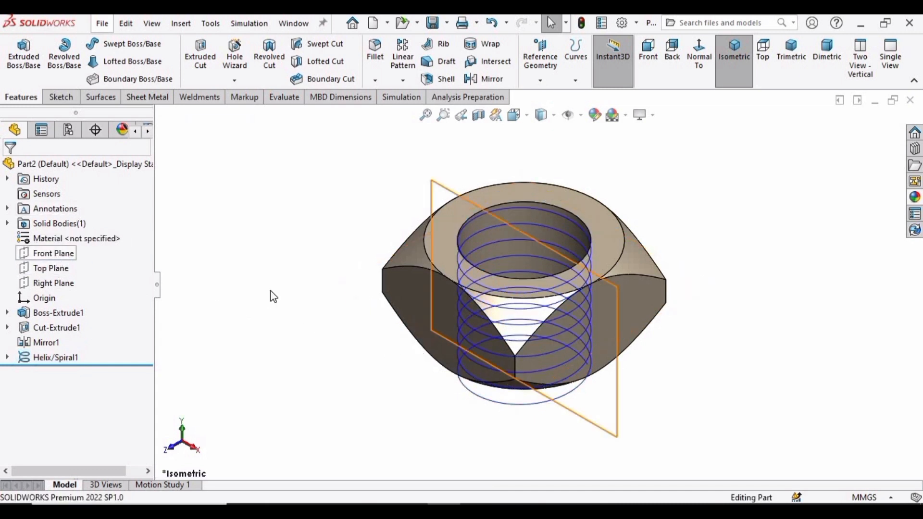
pyautogui.click(54, 253)
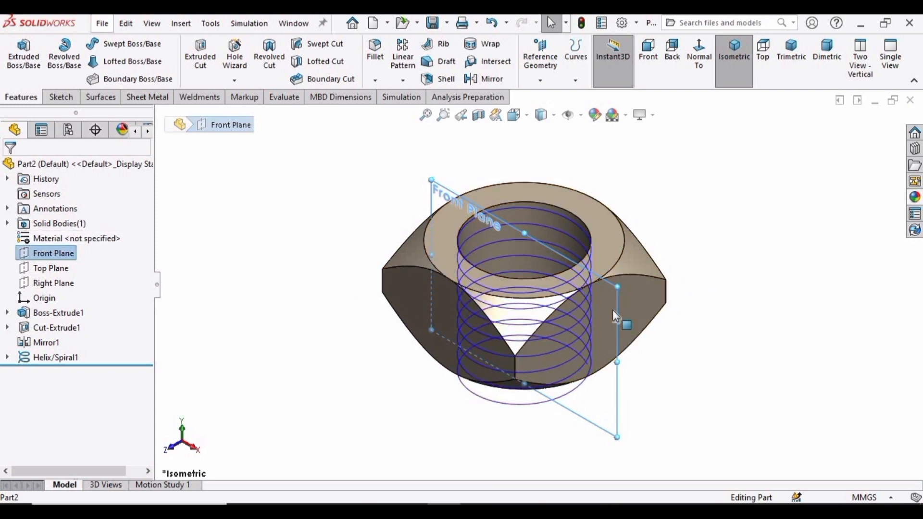
pyautogui.rightClick(70, 252)
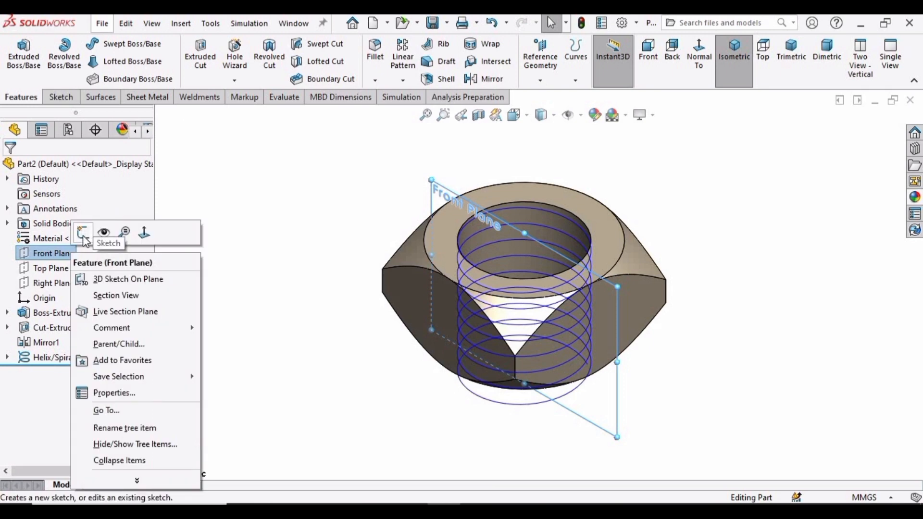
pyautogui.click(84, 234)
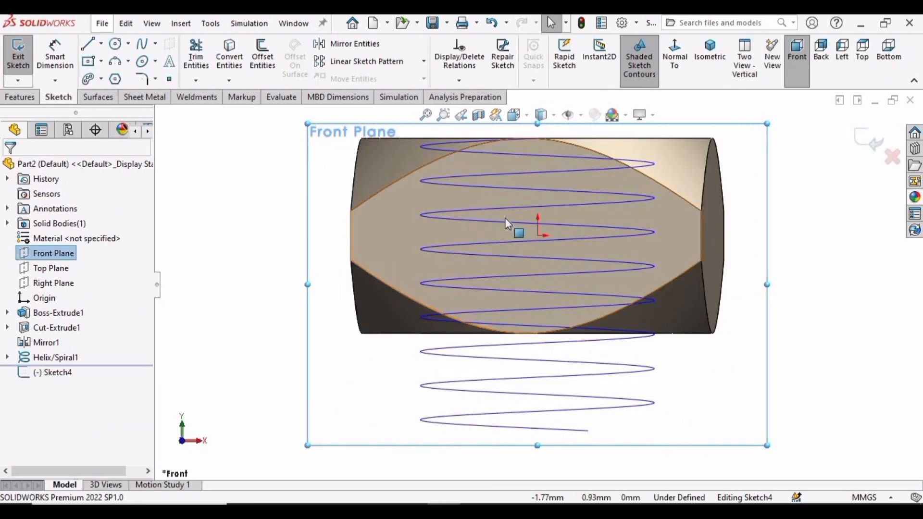
pyautogui.click(115, 79)
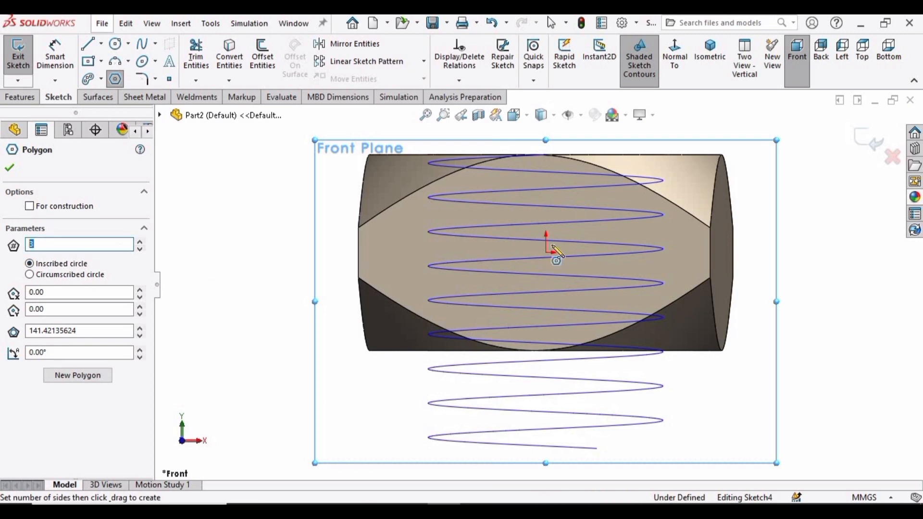
pyautogui.scroll(2, 559, 241)
pyautogui.scroll(-2, 562, 244)
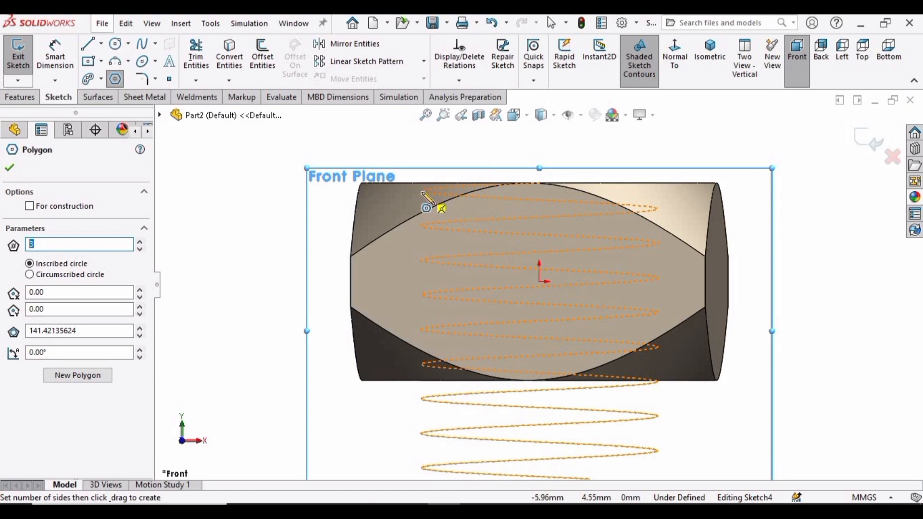
pyautogui.moveTo(422, 192); pyautogui.dragTo(409, 193)
pyautogui.press('Escape')
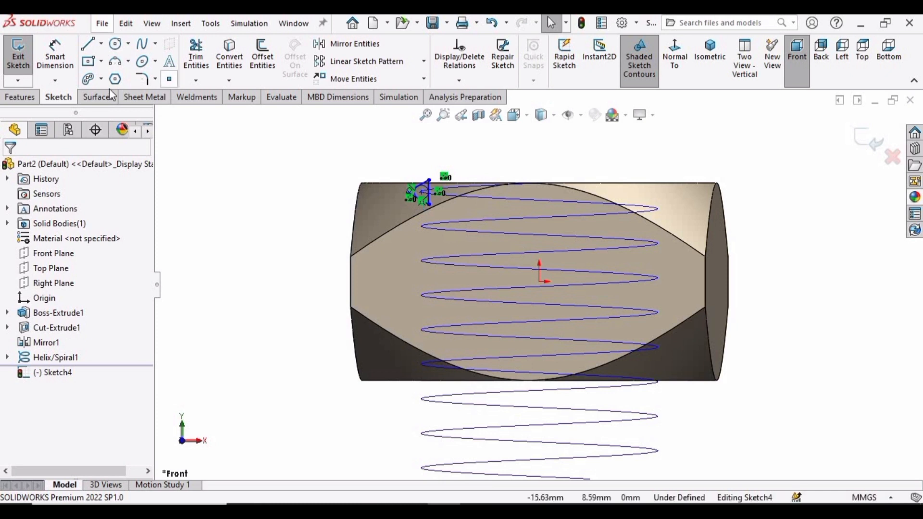
# Dimension the triangle's inscribed construction circle to a 1 mm diameter and finish the sketch
pyautogui.click(63, 57)
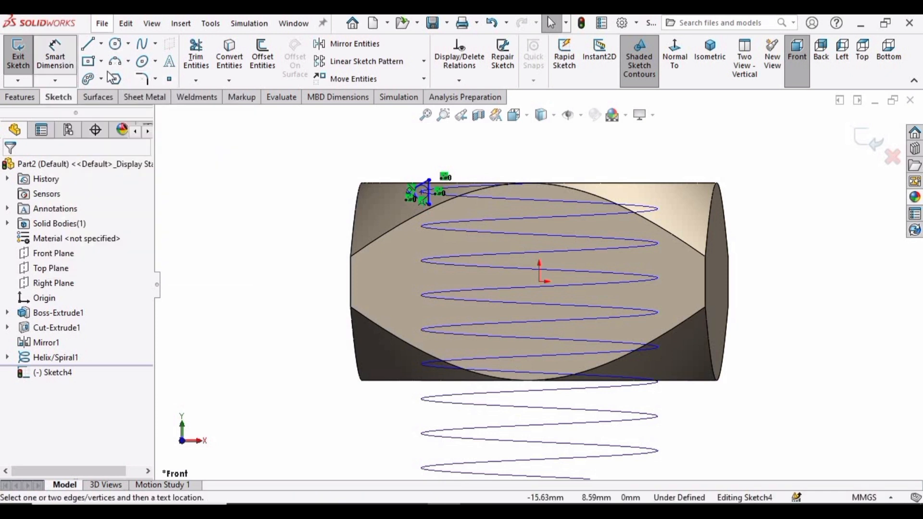
pyautogui.scroll(-2, 399, 175)
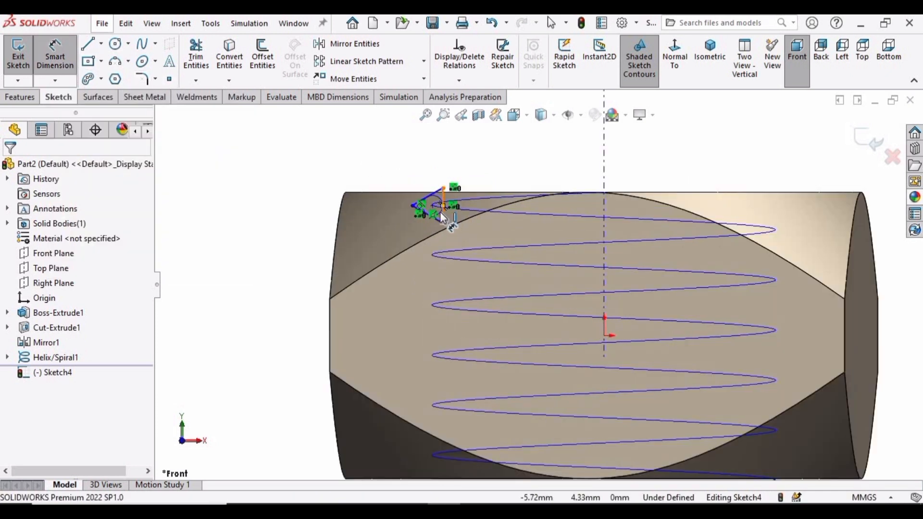
pyautogui.scroll(-3, 439, 202)
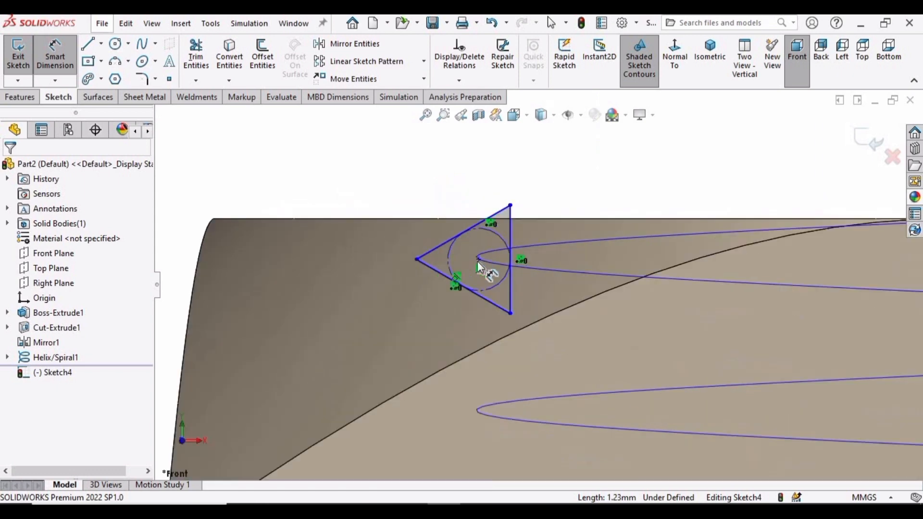
pyautogui.click(446, 249)
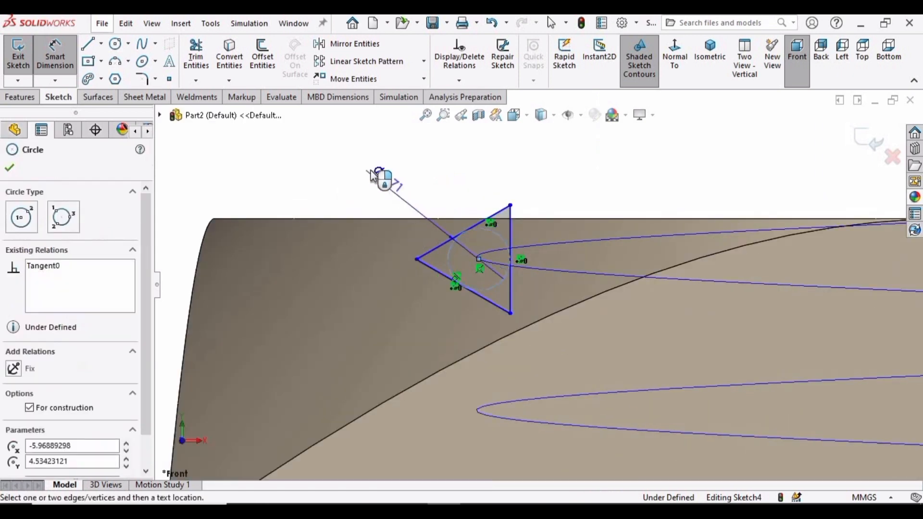
pyautogui.click(371, 172)
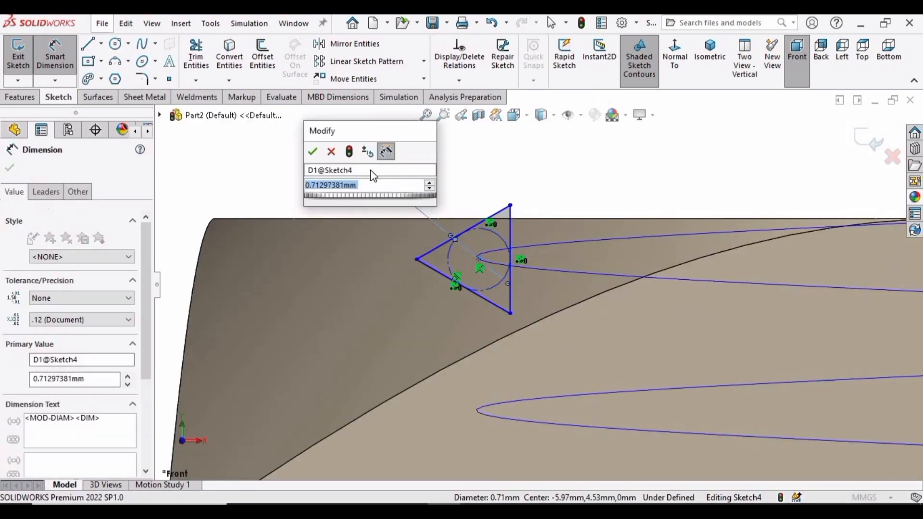
pyautogui.write('0.5')
pyautogui.press('Return')
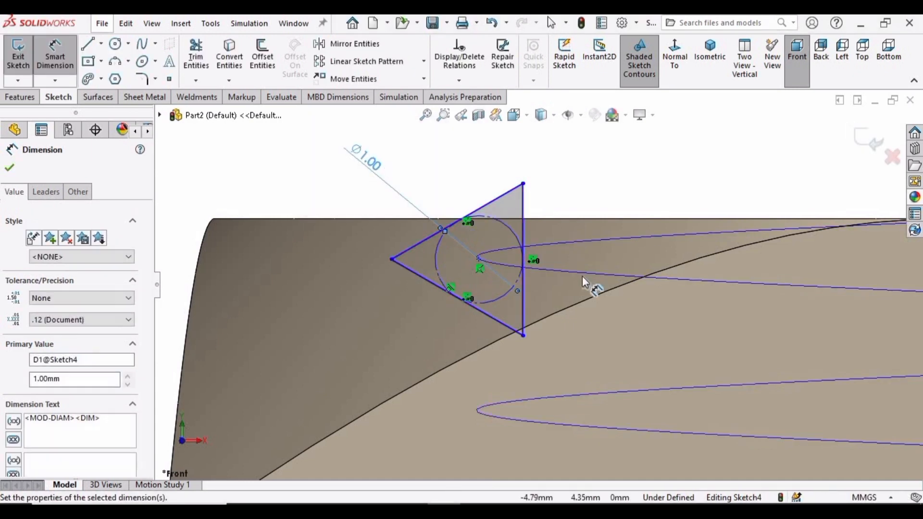
pyautogui.scroll(6, 582, 276)
pyautogui.scroll(-5, 620, 303)
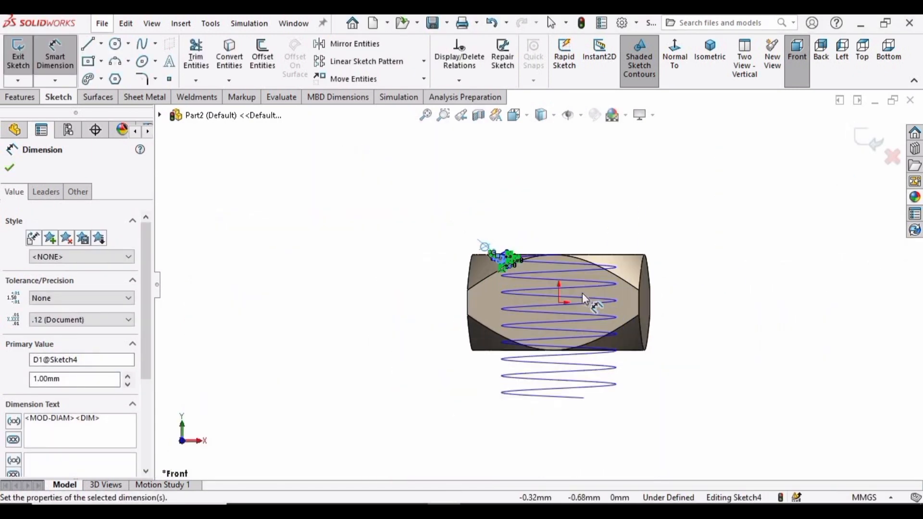
pyautogui.click(869, 138)
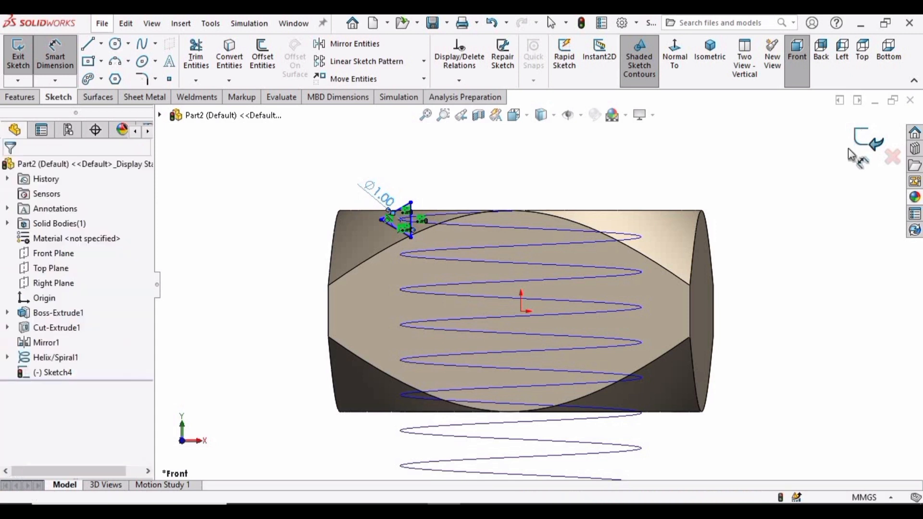
# Start a Swept Cut with the triangular thread sketch as its sketch profile
pyautogui.click(33, 99)
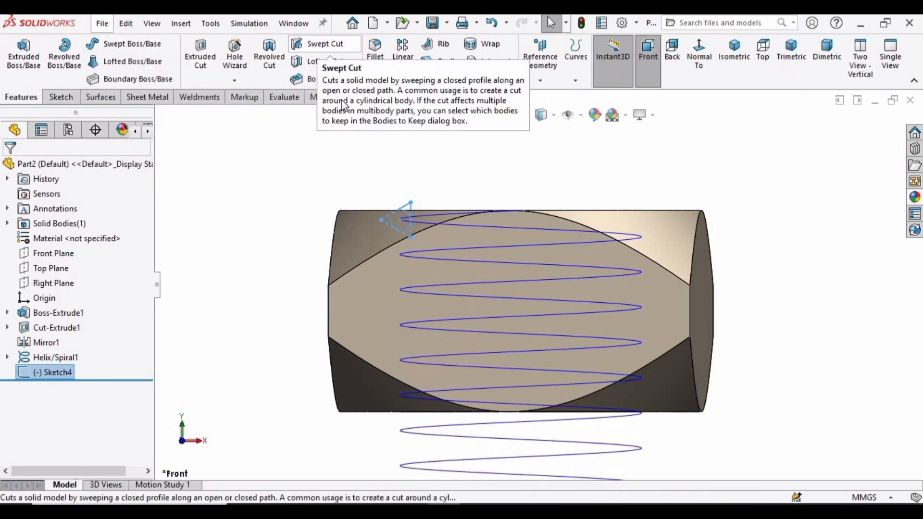
pyautogui.click(325, 45)
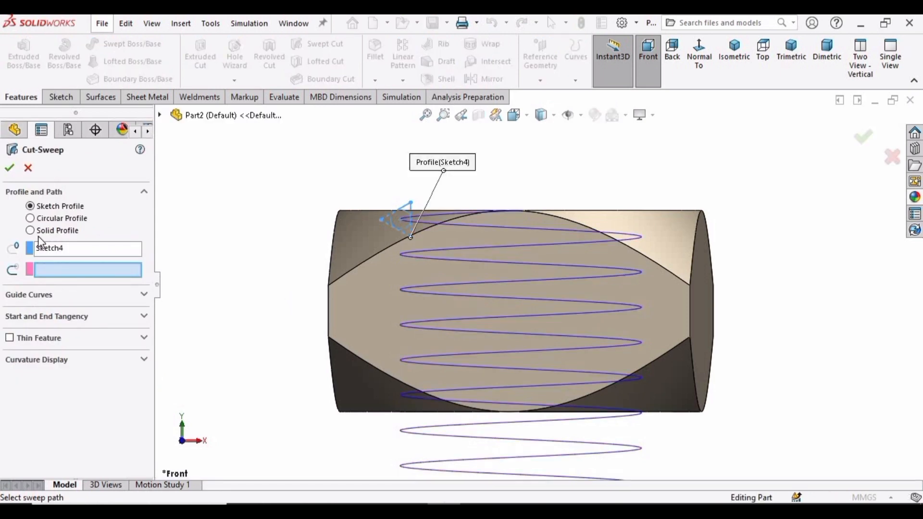
pyautogui.click(56, 253)
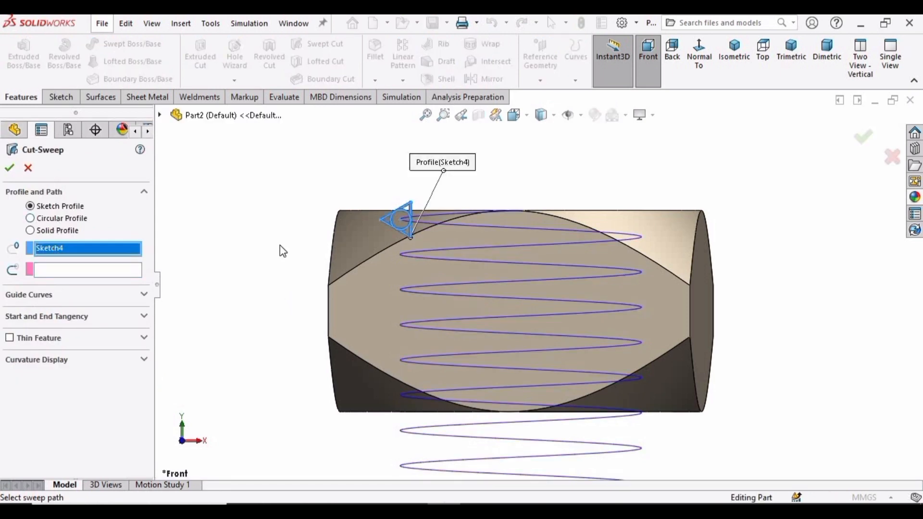
pyautogui.scroll(-2, 416, 253)
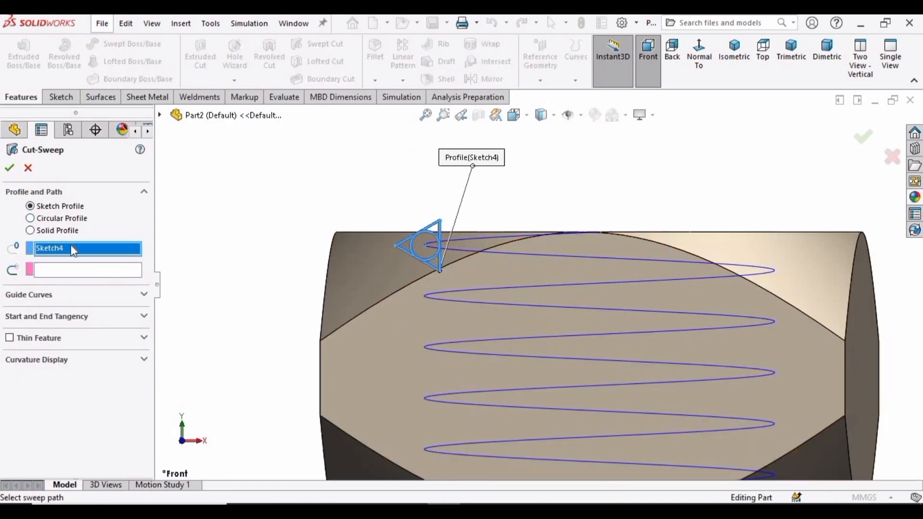
pyautogui.press('Delete')
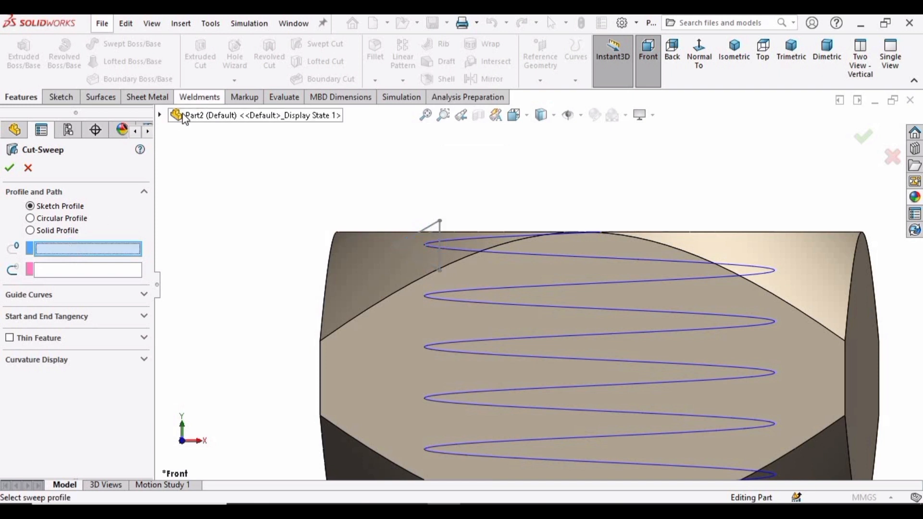
pyautogui.click(162, 114)
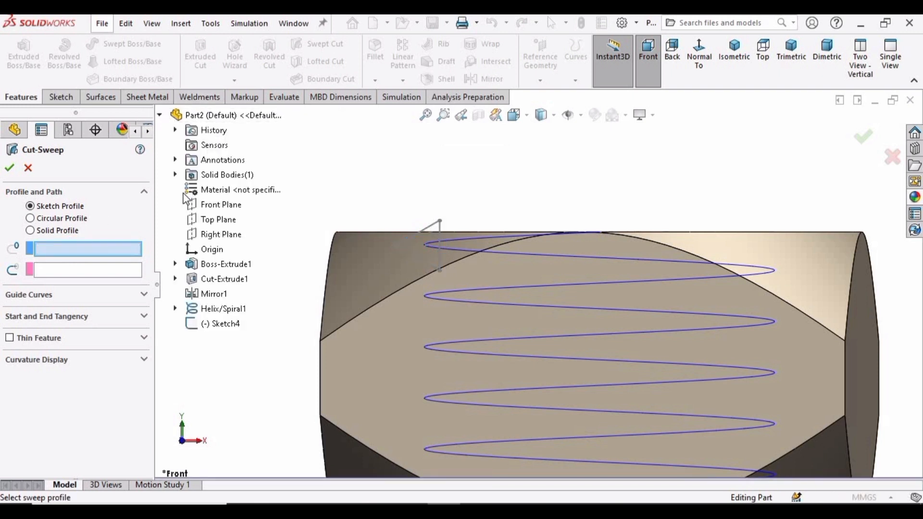
pyautogui.click(216, 330)
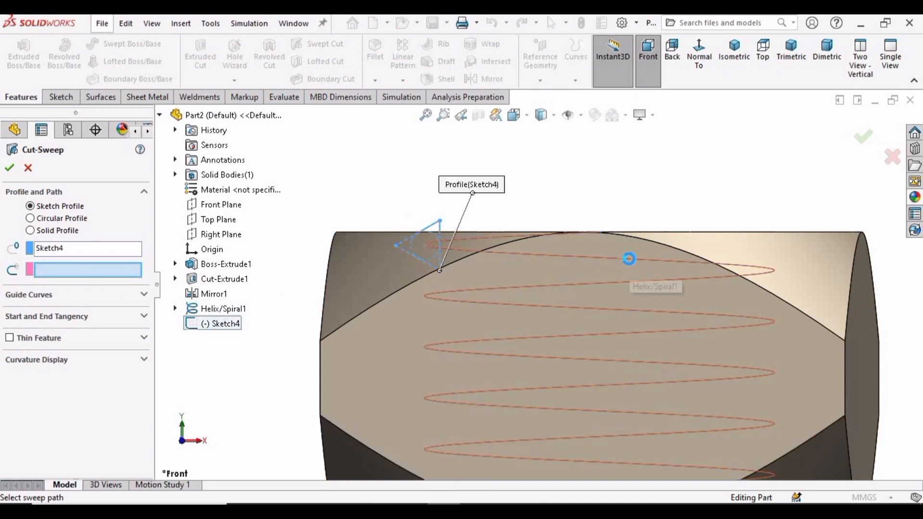
# Use the helix as the sweep path, set the direction to bidirectional and complete the thread cut
pyautogui.click(630, 260)
pyautogui.scroll(2, 592, 420)
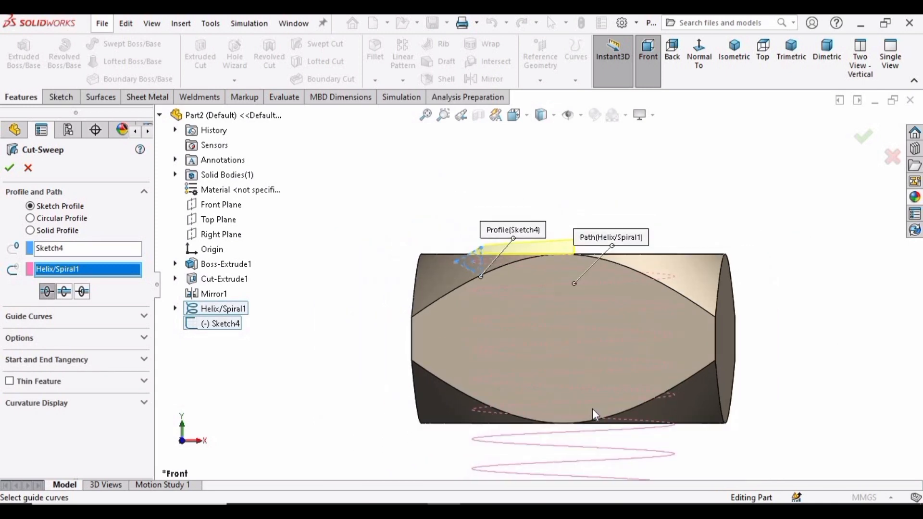
pyautogui.click(734, 48)
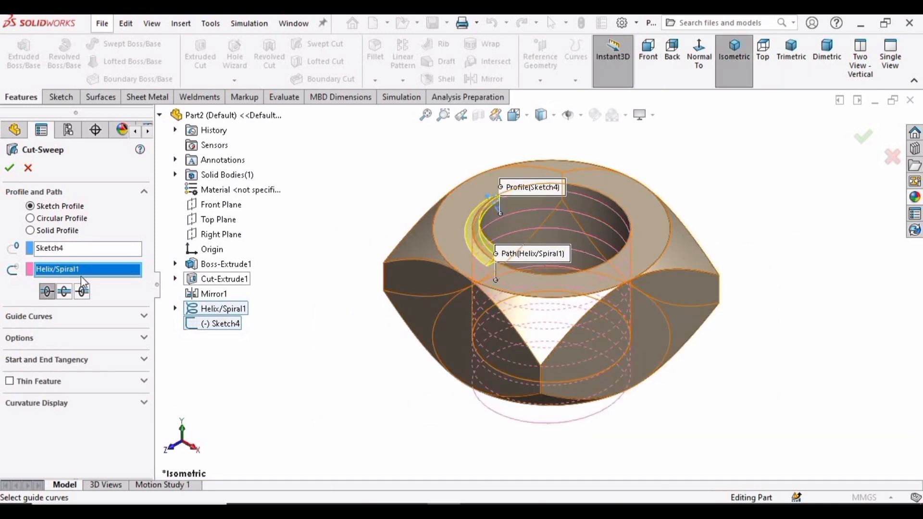
pyautogui.click(66, 292)
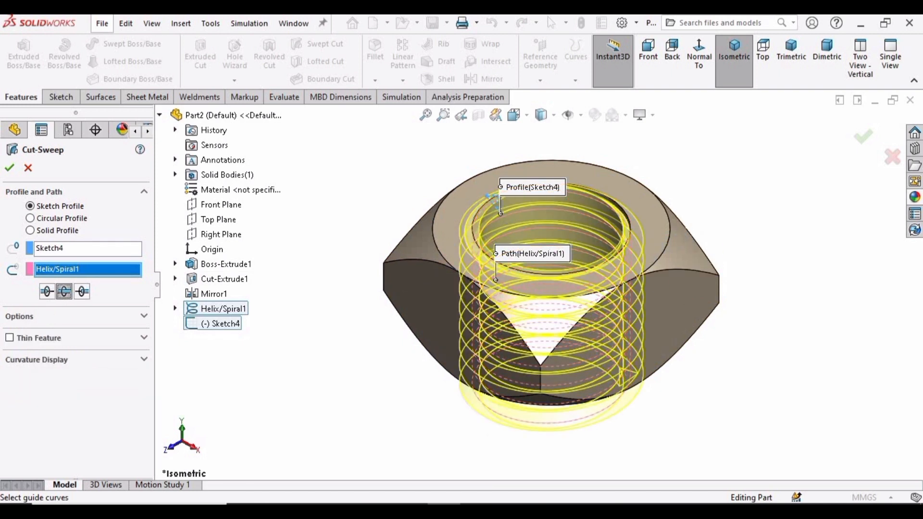
pyautogui.click(9, 170)
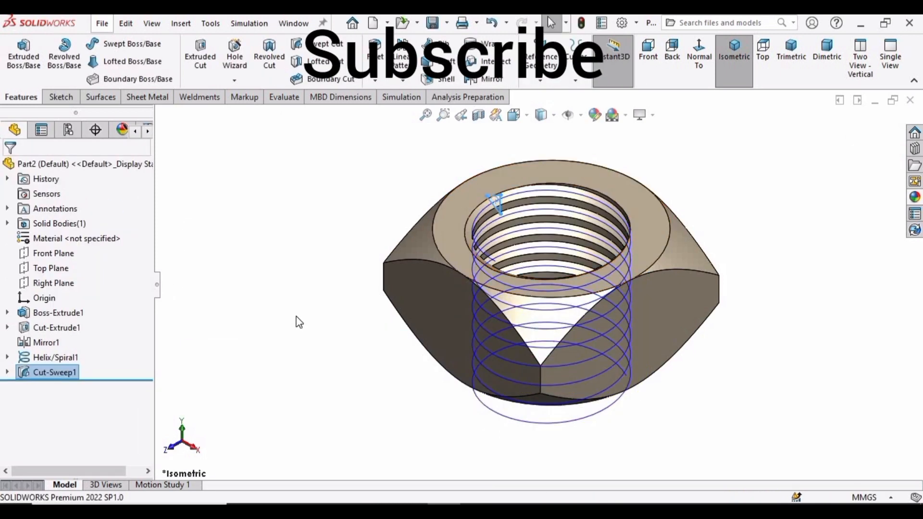
# Hide the helix curve running through the nut's threaded hole
pyautogui.click(297, 318)
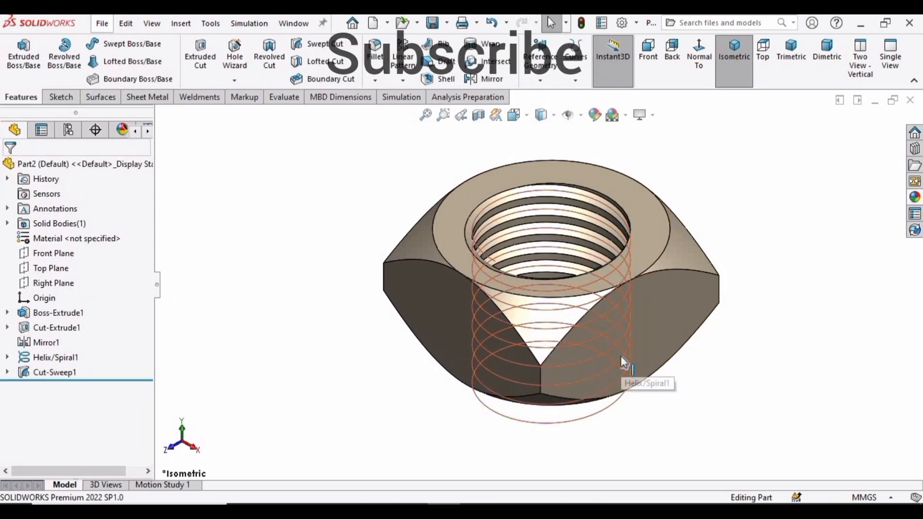
pyautogui.click(574, 422)
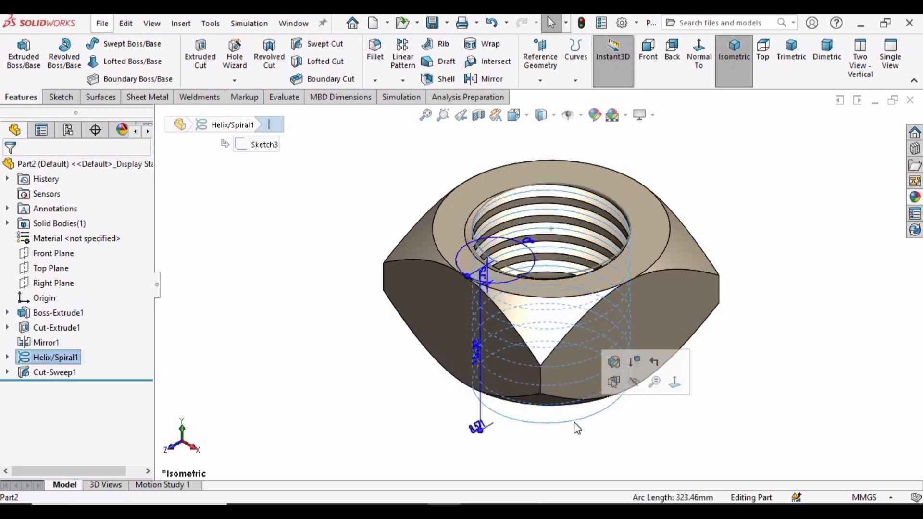
pyautogui.click(629, 382)
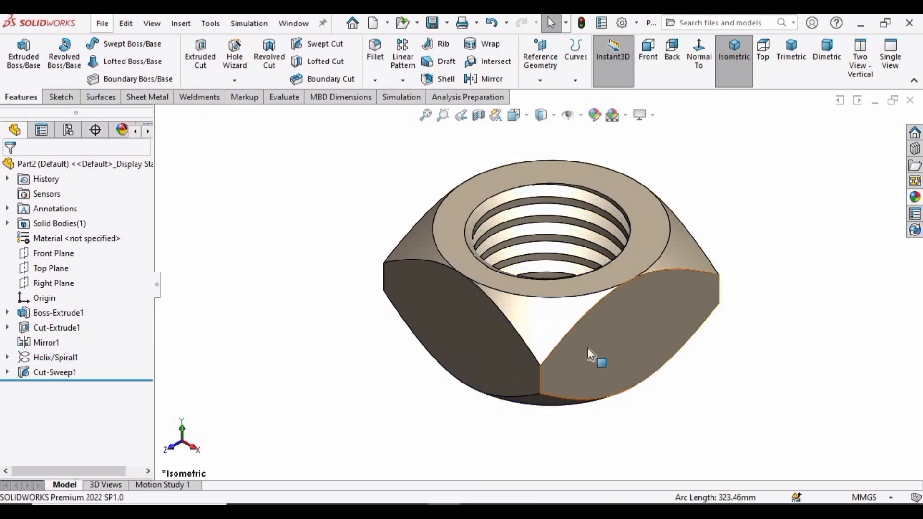
pyautogui.rightClick(782, 268)
pyautogui.click(781, 264)
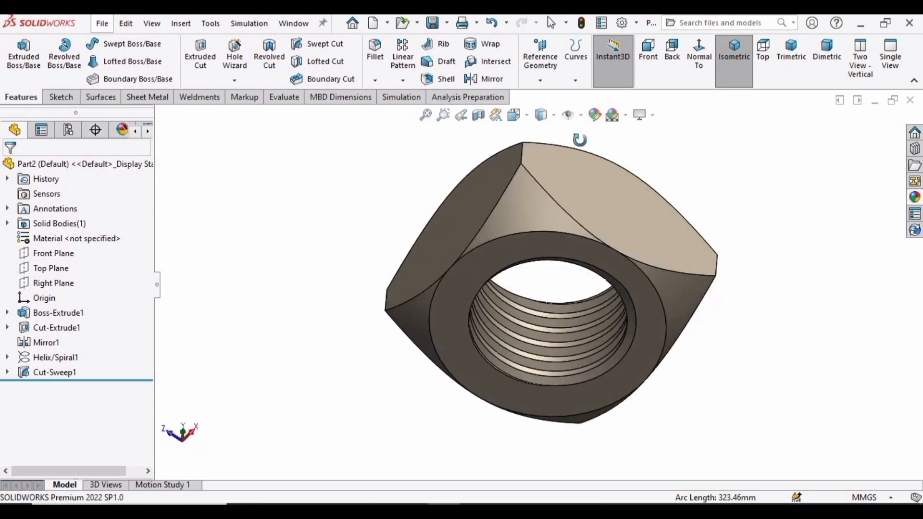